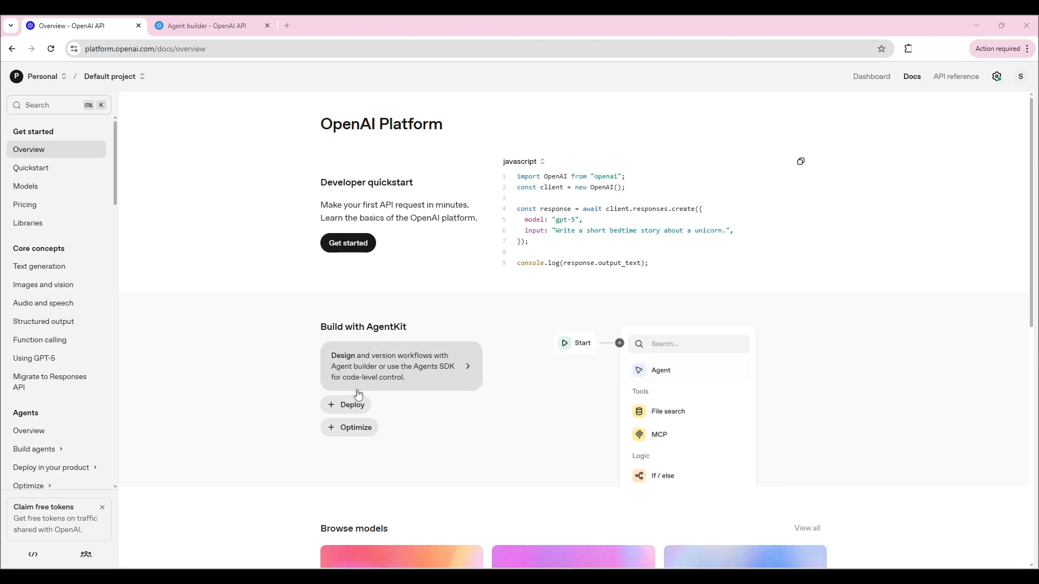
Launch Agent Builder from its documentation guide and open the Data enrichment template as a workflow
click(439, 373)
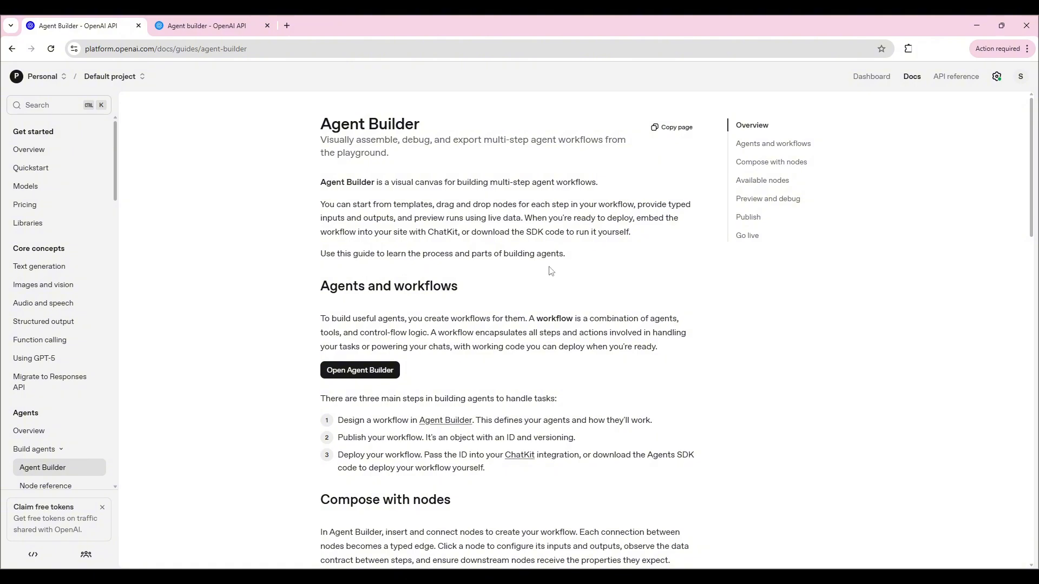
scroll(566, 278, down, 2)
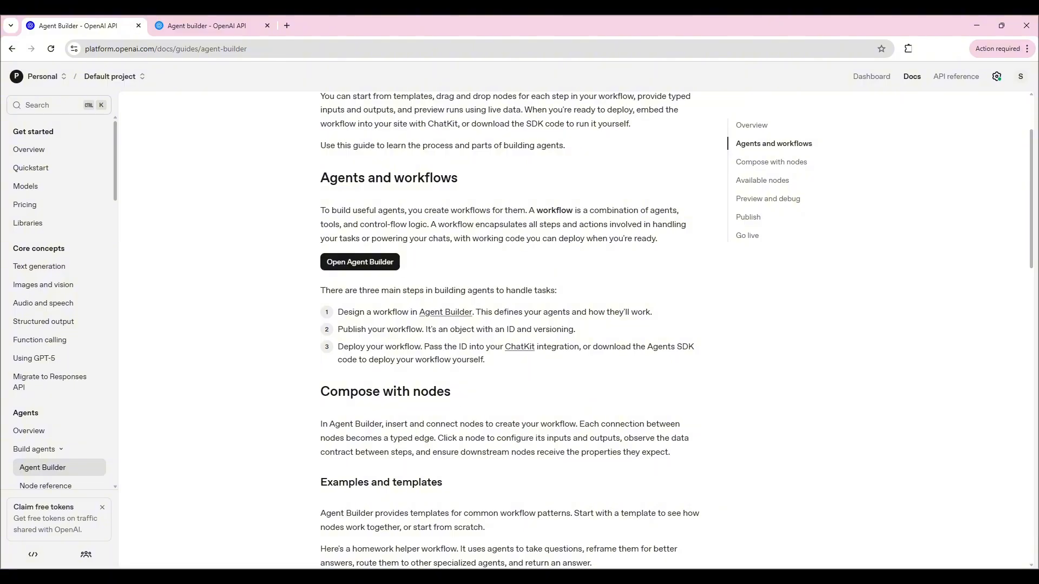
scroll(401, 351, up, 1)
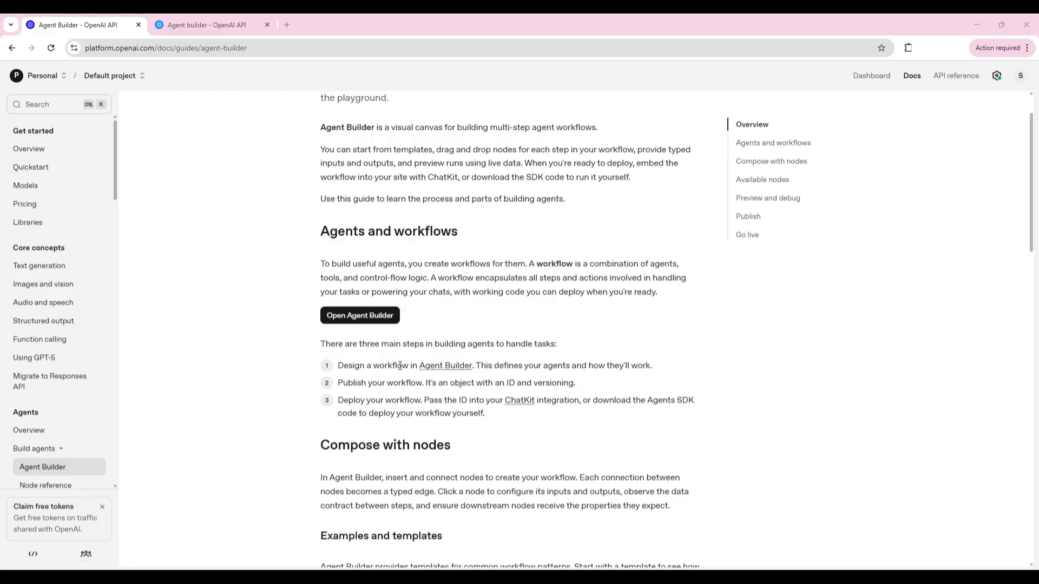
scroll(389, 368, up, 1)
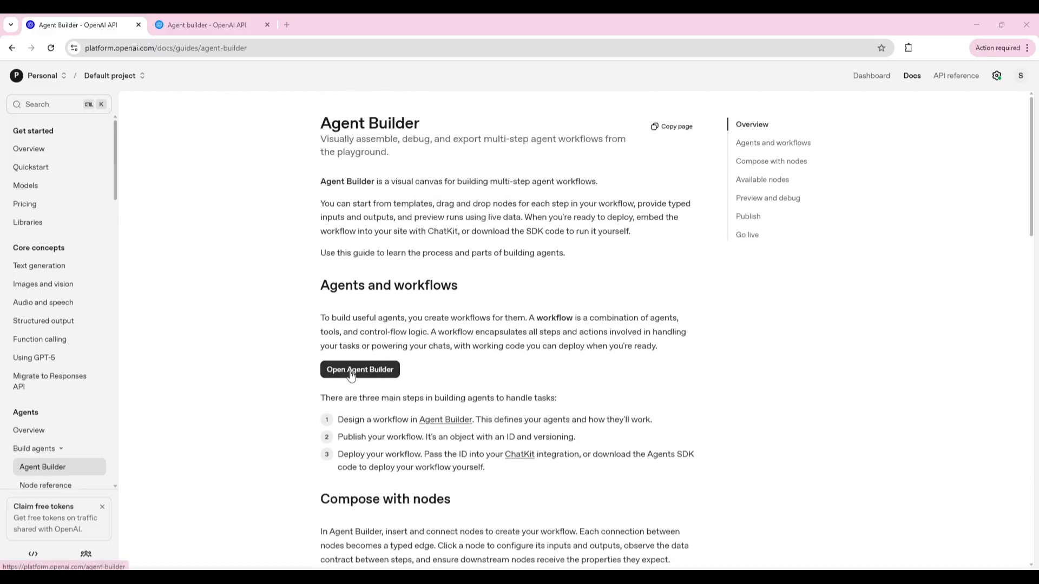
click(378, 371)
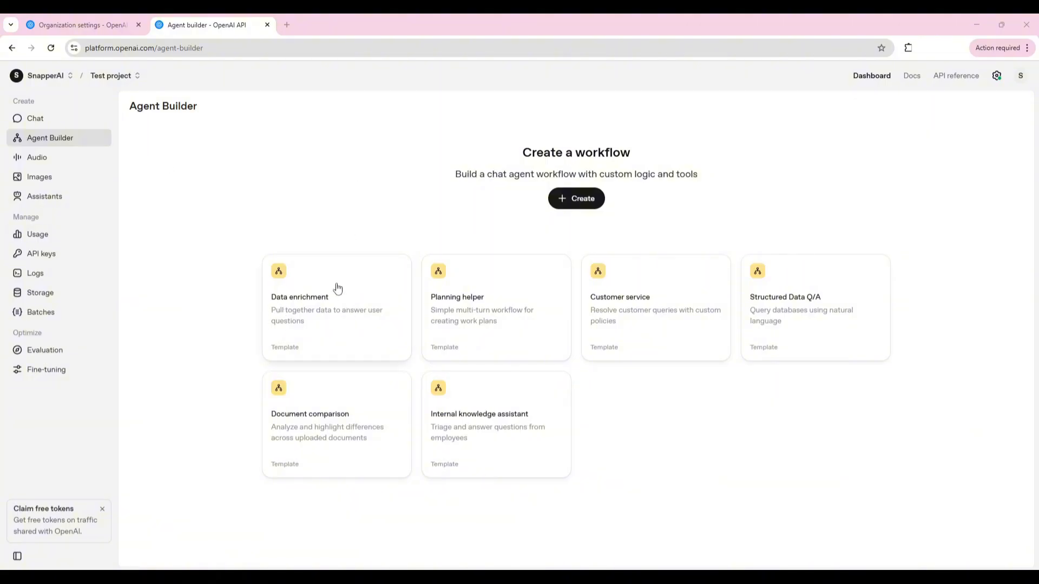
click(342, 299)
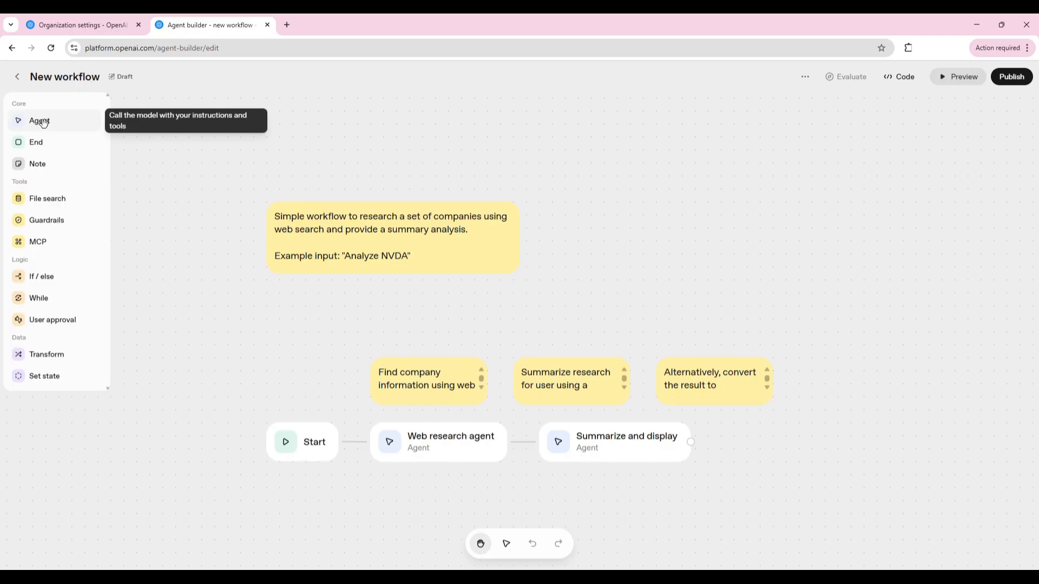
Add an Agent node above the workflow description note and open its settings at the instructions
drag(42, 120, 379, 164)
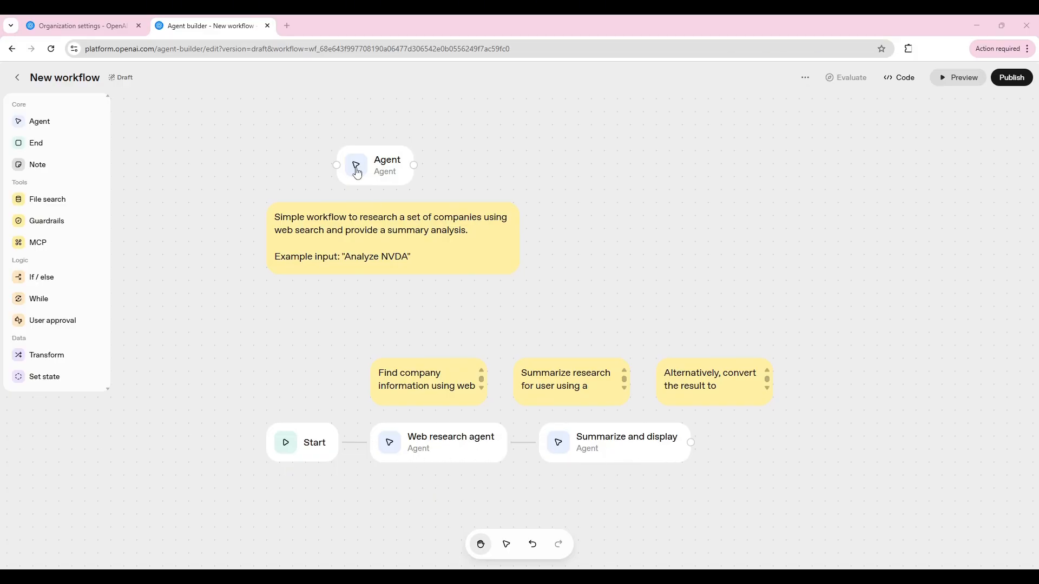
click(389, 182)
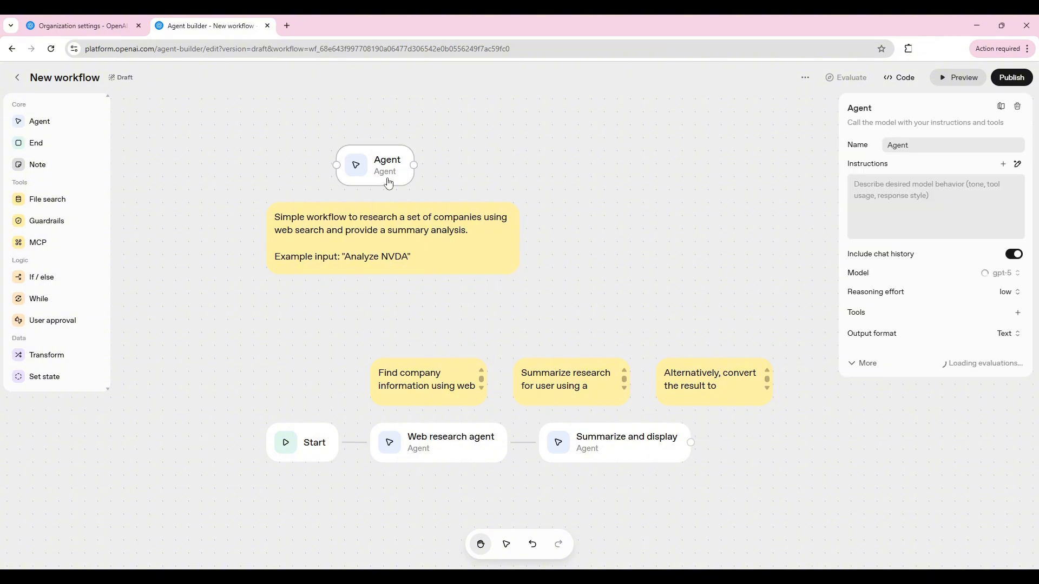
click(897, 147)
click(884, 197)
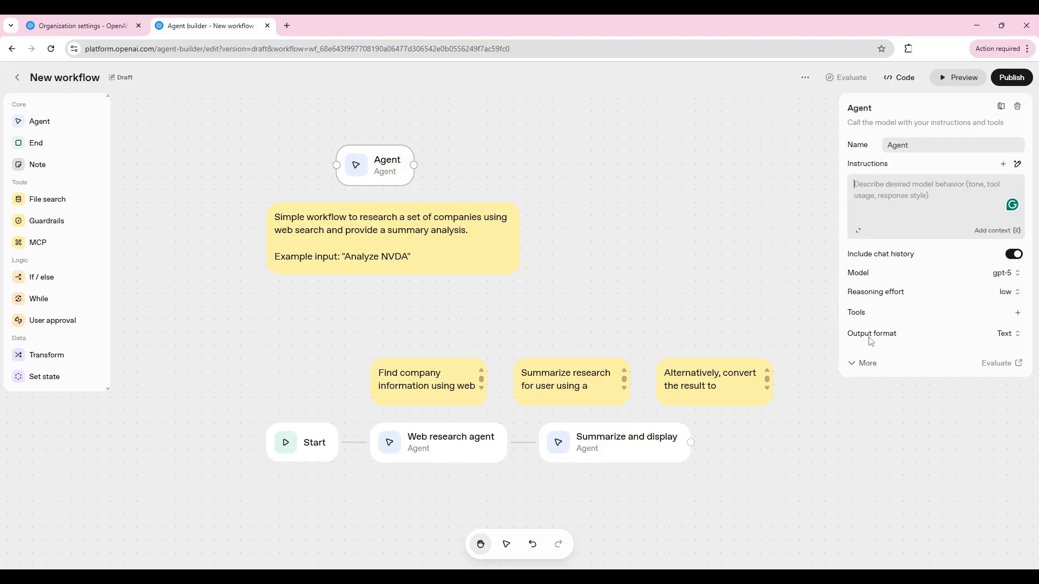
Review the Agent node's output format choices and its additional model, ChatKit and advanced parameters
click(862, 363)
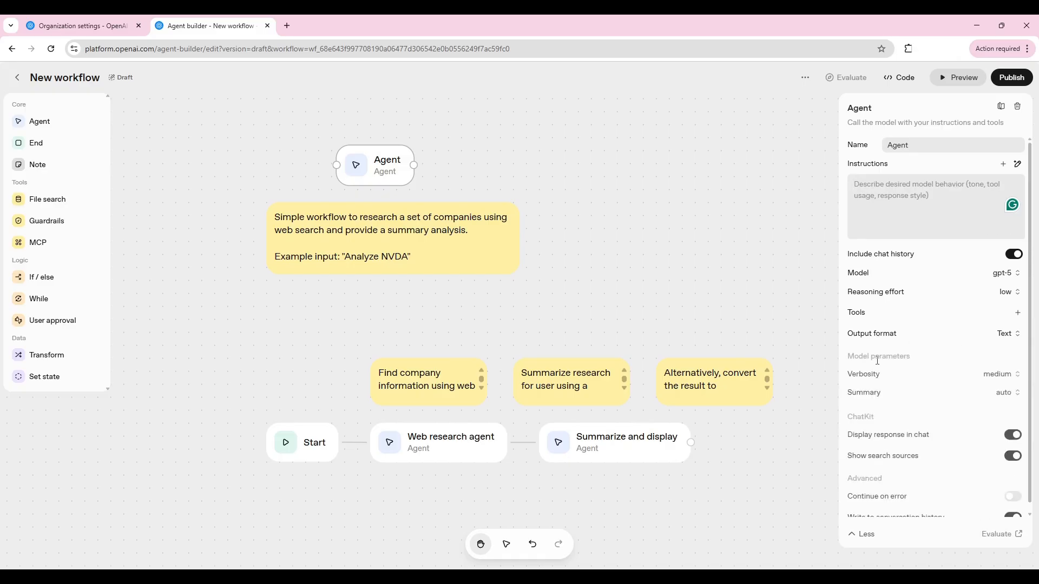
click(1007, 333)
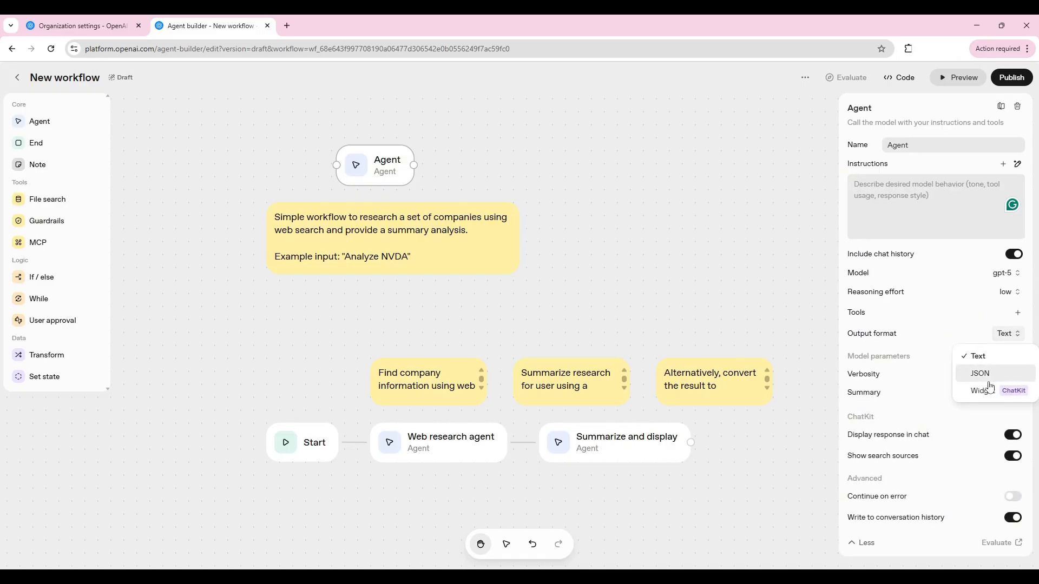
click(884, 338)
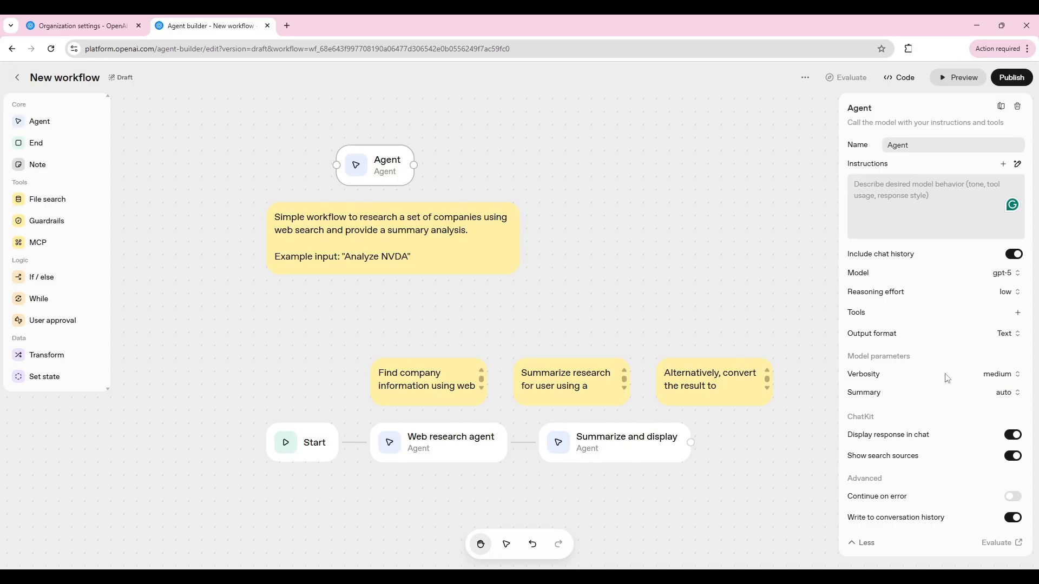
mouse_move(880, 377)
mouse_move(877, 400)
click(865, 544)
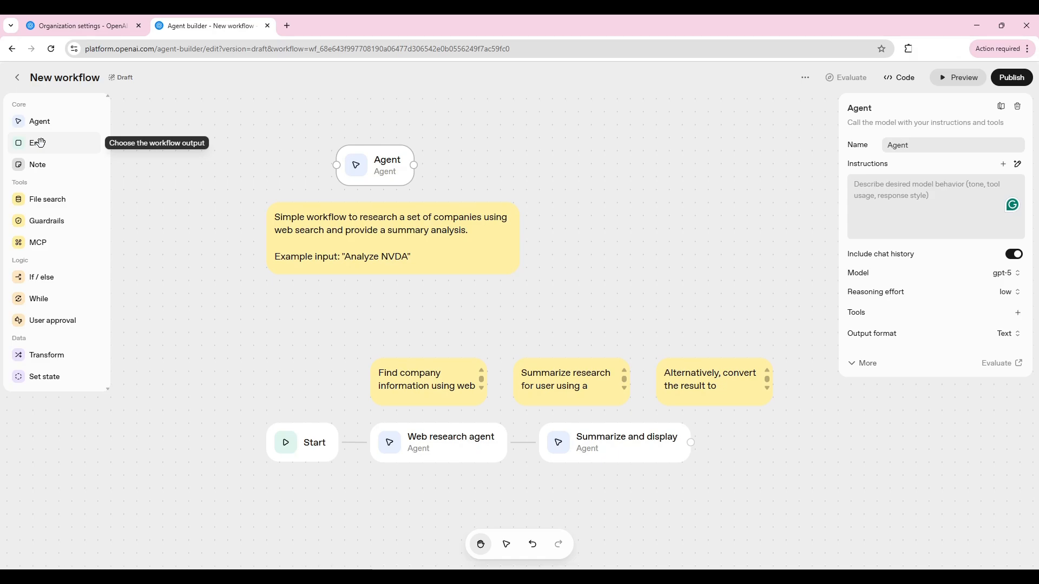
Add an End node connected to the new Agent node's output, and place a sticky note before the Agent node
drag(41, 143, 415, 166)
click(469, 169)
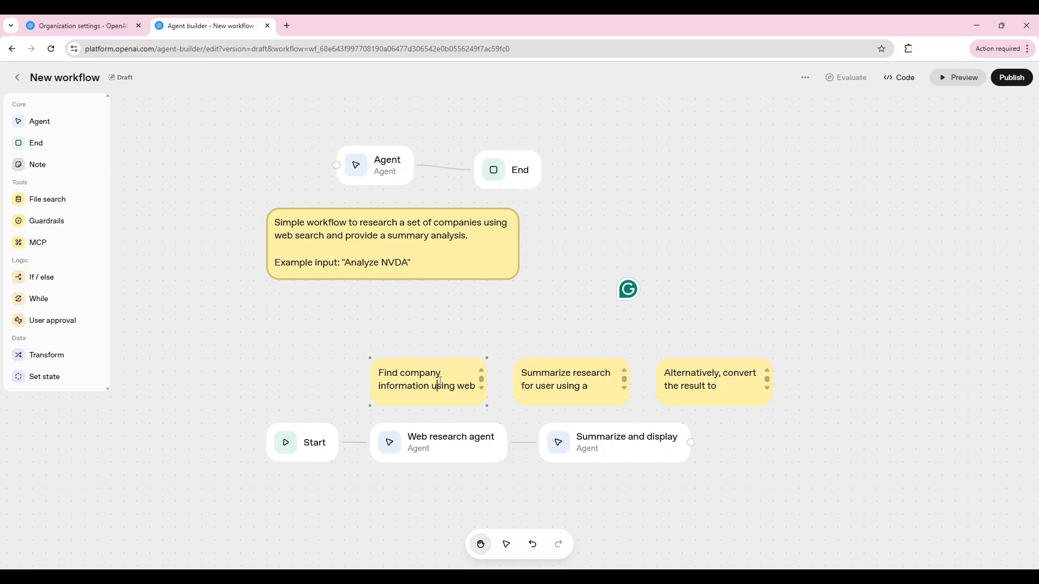
click(495, 187)
drag(38, 165, 239, 132)
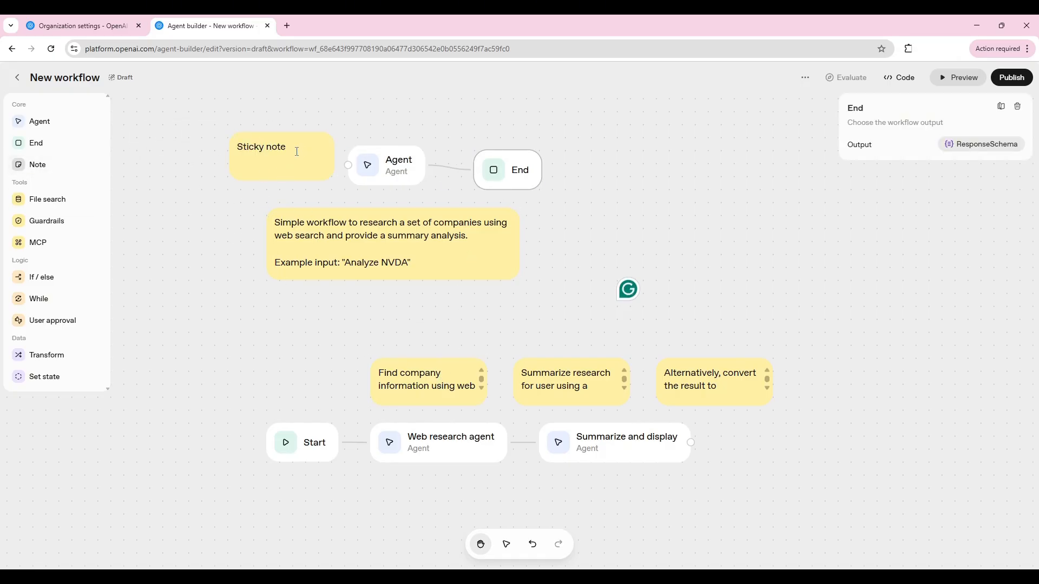
click(261, 145)
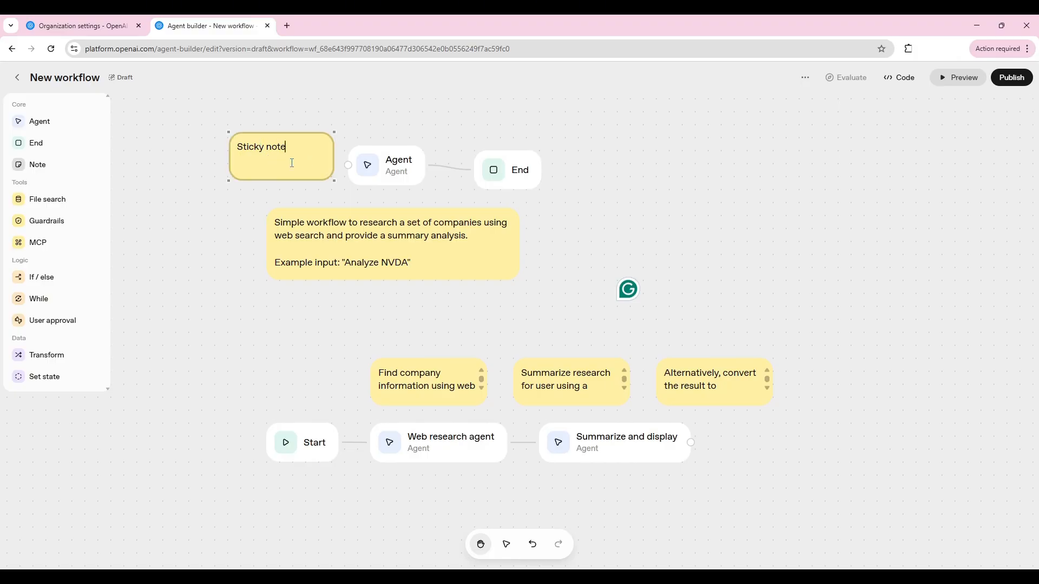
Delete the added End node, the unconnected Agent node and the new sticky note from the canvas
click(516, 177)
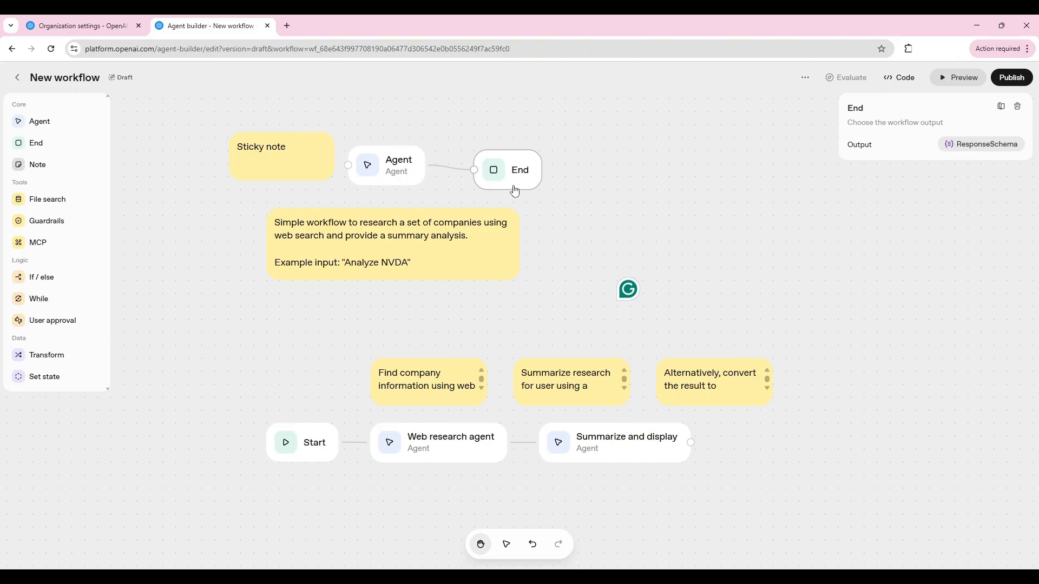
click(1018, 108)
click(399, 167)
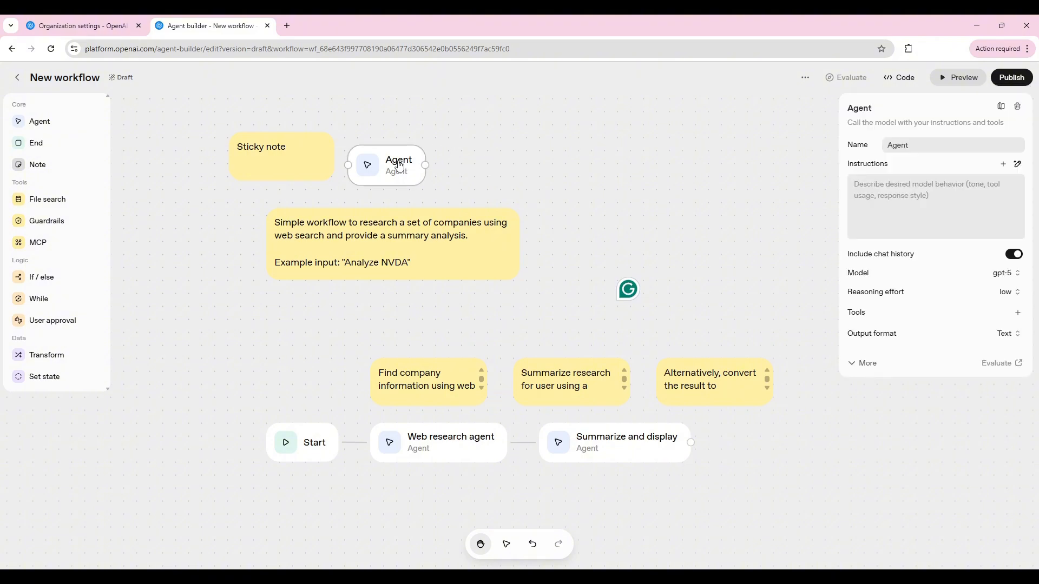
click(1017, 107)
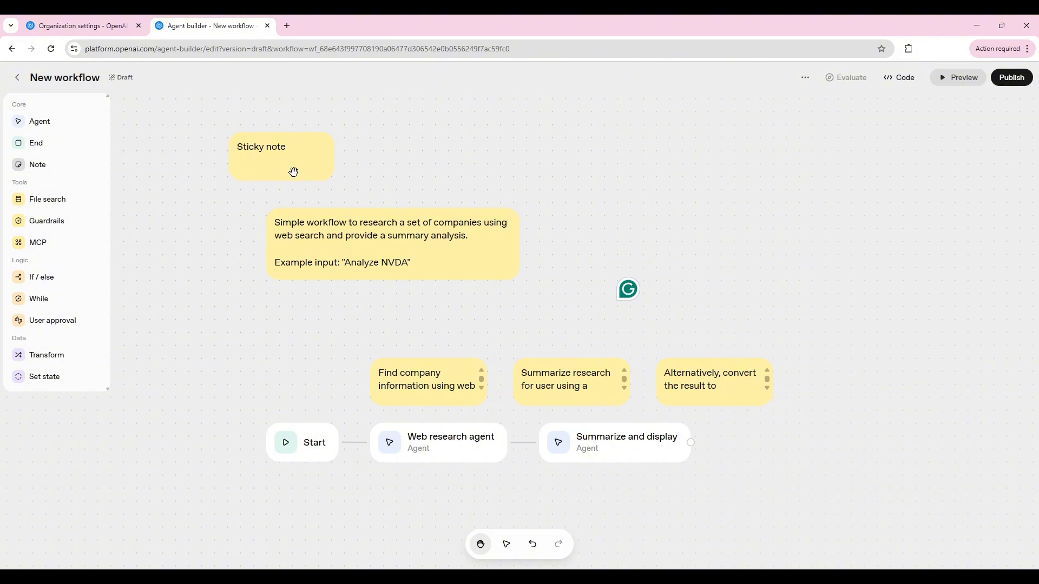
click(326, 162)
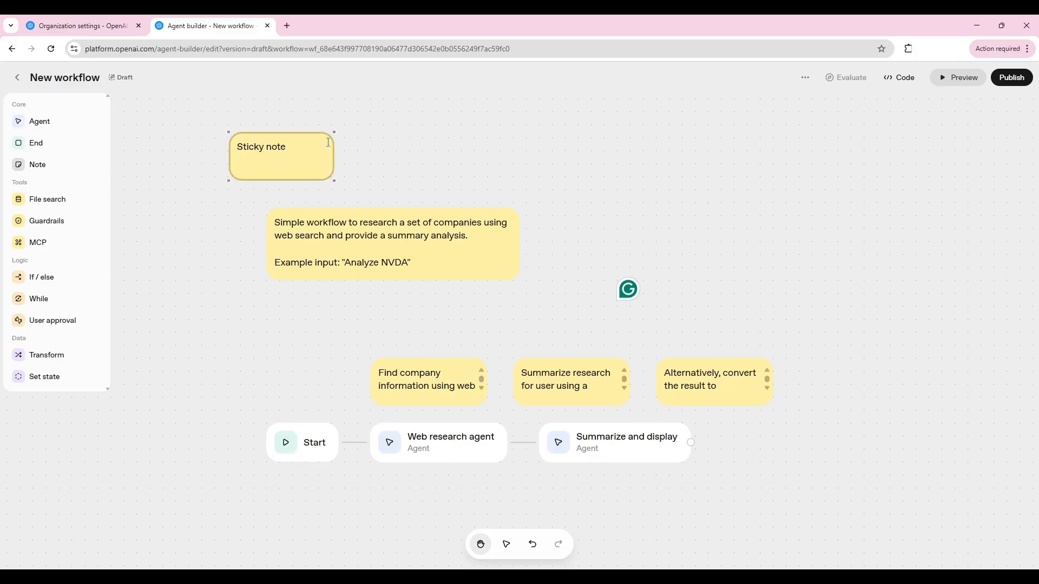
key(Delete)
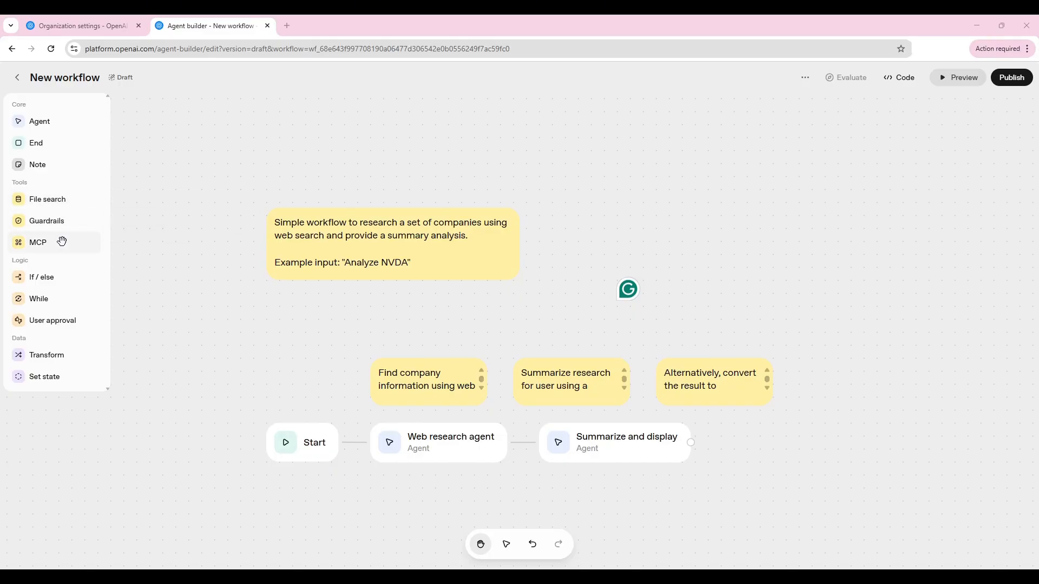
Add a File Search node and a Guardrails node above the description note, opening the settings of each
drag(48, 199, 339, 142)
click(394, 168)
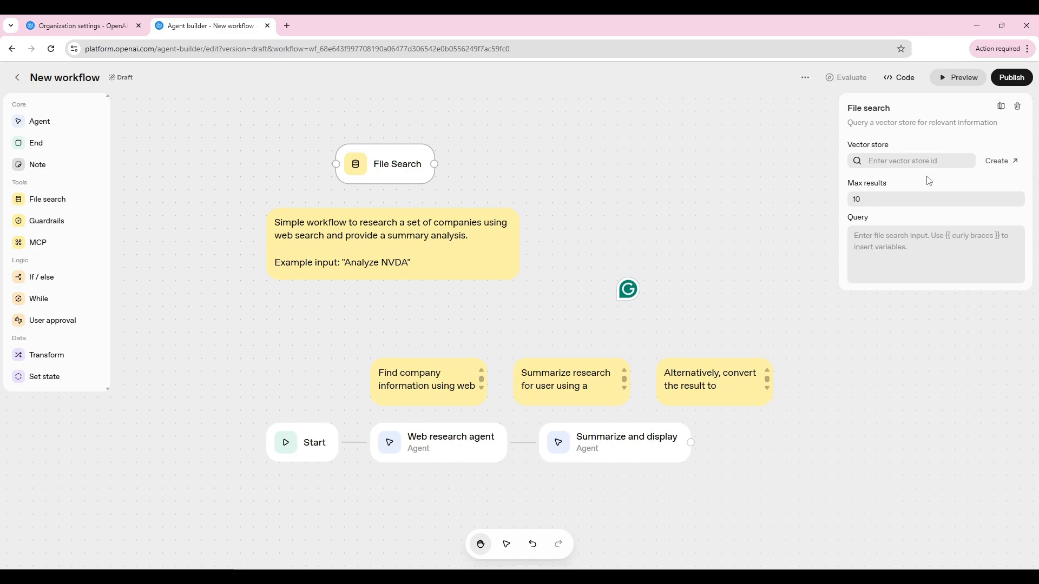
click(945, 165)
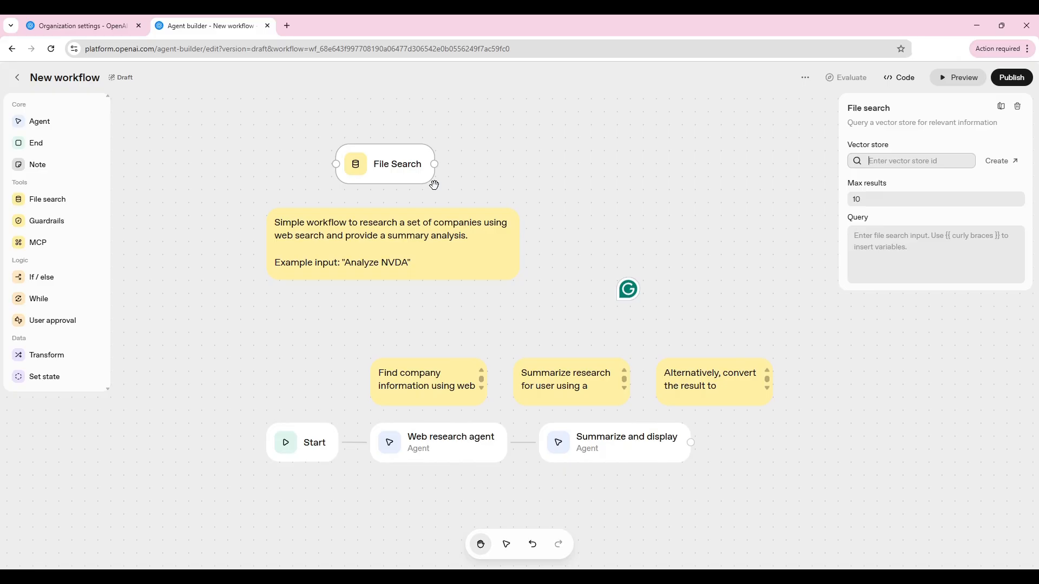
click(433, 186)
drag(48, 223, 560, 162)
click(617, 180)
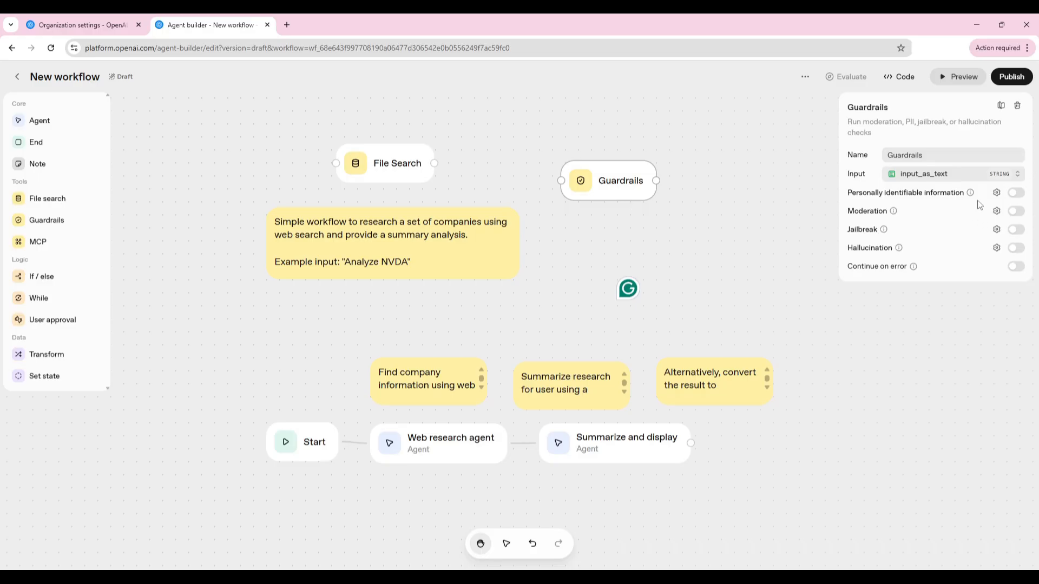
Switch the Guardrails node's personally identifiable information check on and off, and read the descriptions of its options
mouse_move(969, 196)
click(1016, 192)
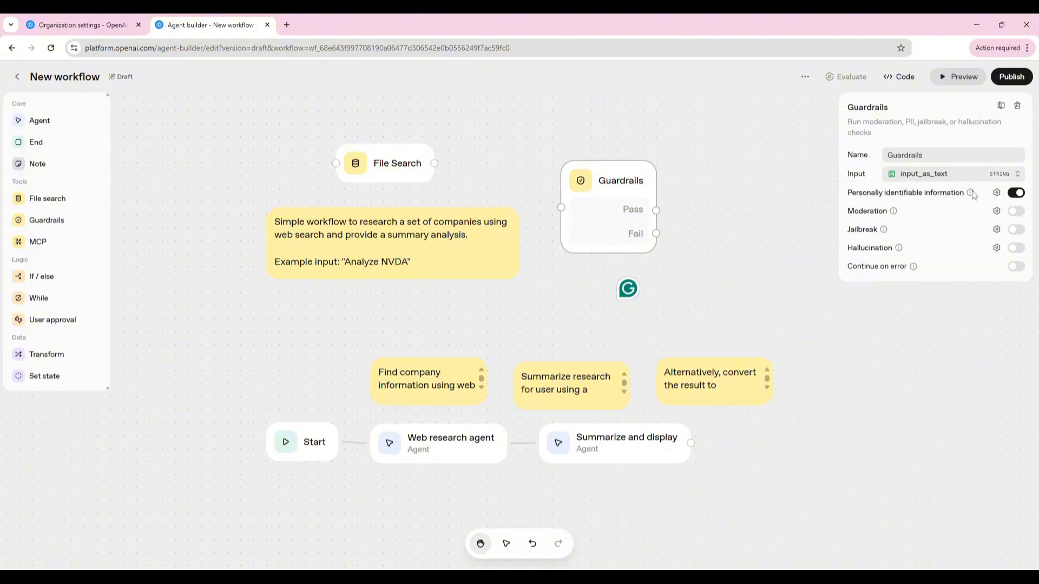
mouse_move(972, 193)
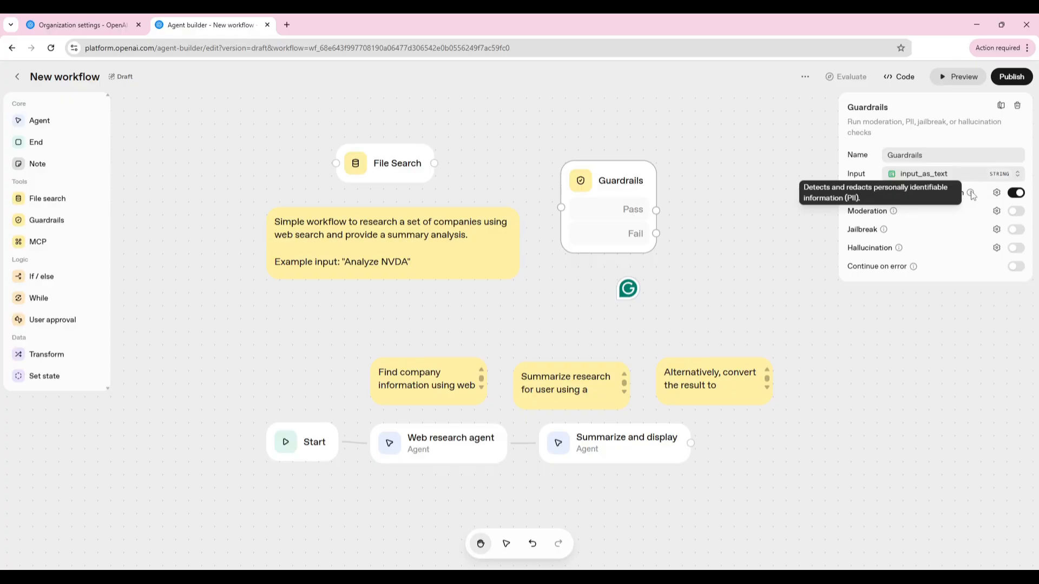
click(1016, 193)
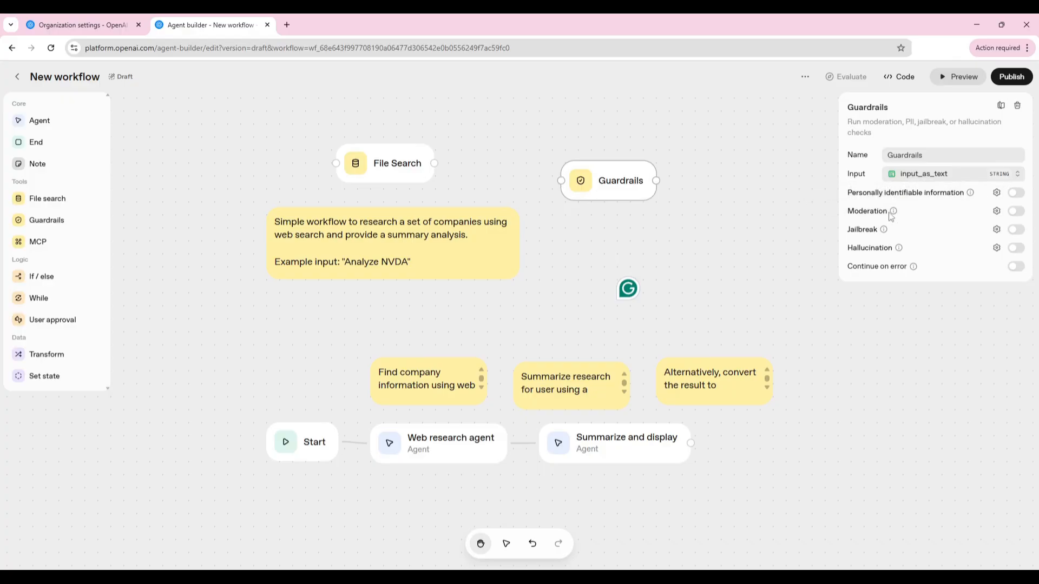
mouse_move(894, 214)
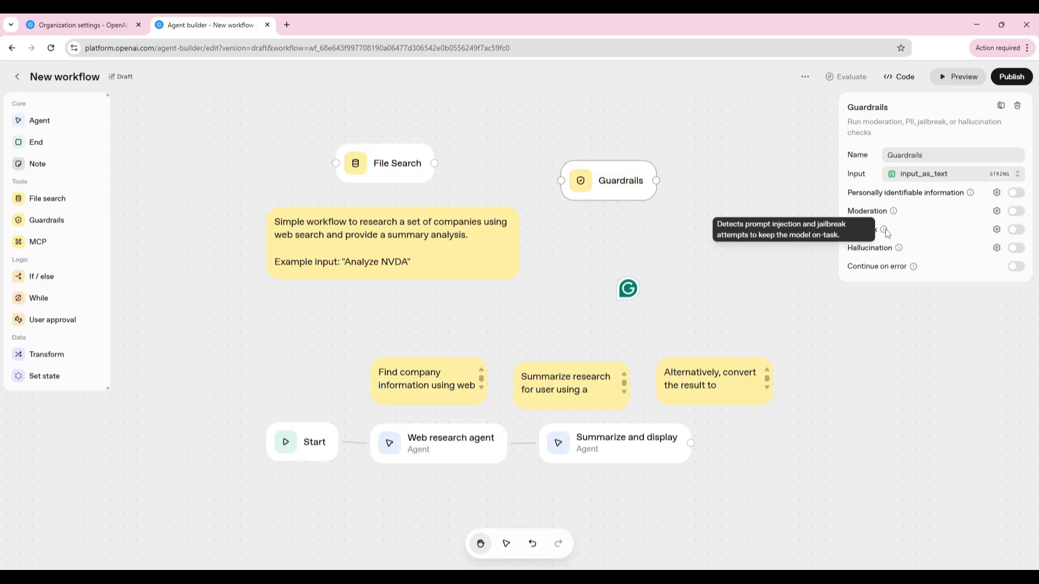
mouse_move(900, 249)
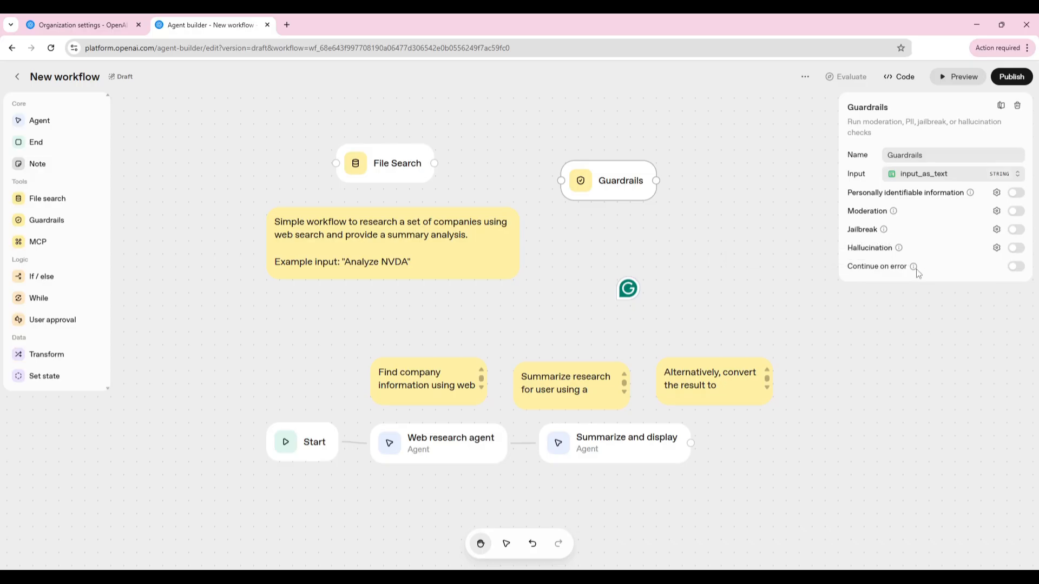
mouse_move(914, 268)
Move the Guardrails node next to File Search and add an MCP node to its right, opening its settings
drag(603, 186, 504, 160)
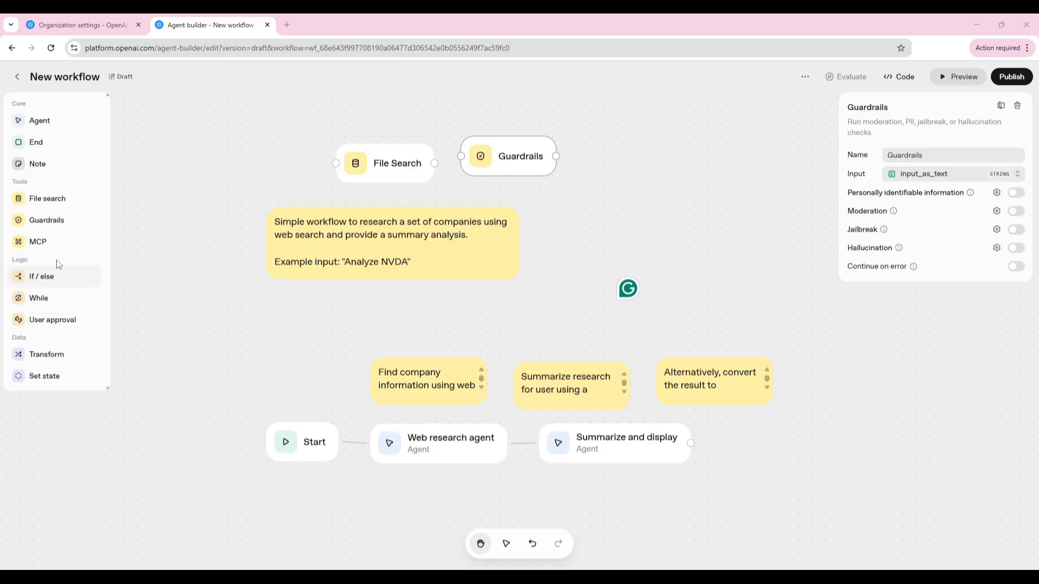
drag(33, 243, 670, 178)
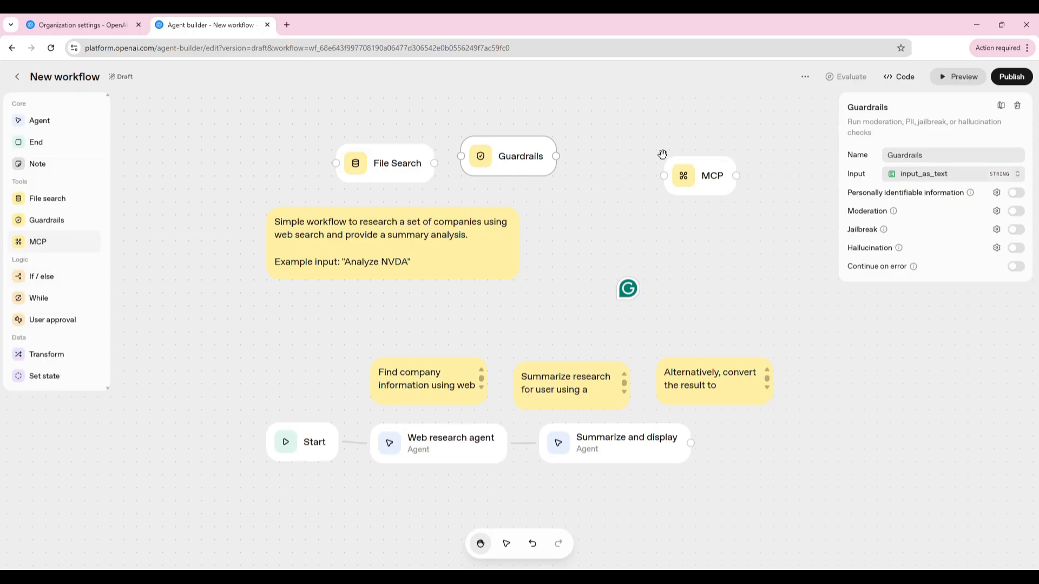
click(701, 184)
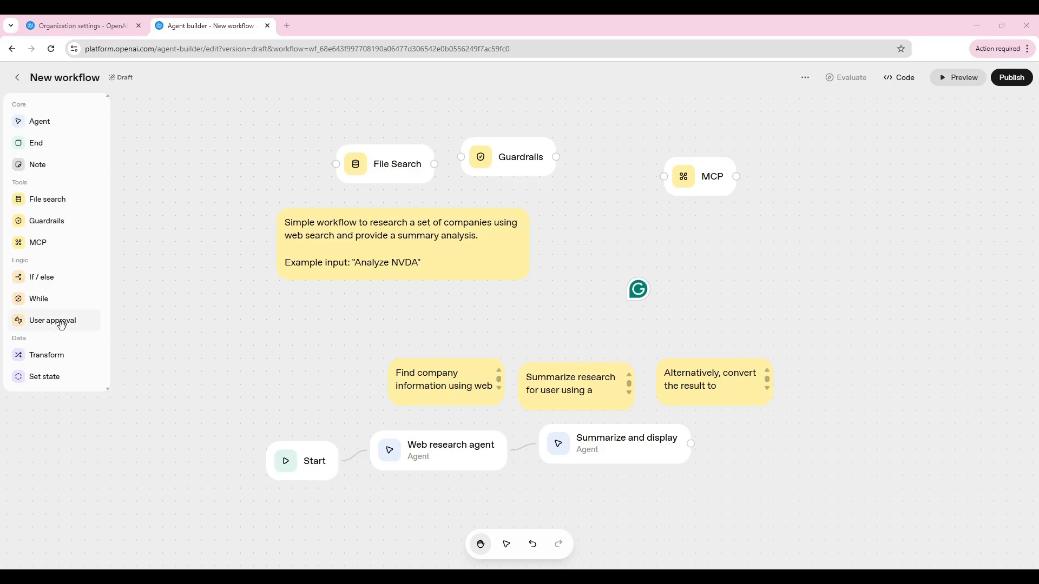
Add a User approval node above the Start node, view its settings, and delete it
drag(50, 322, 209, 337)
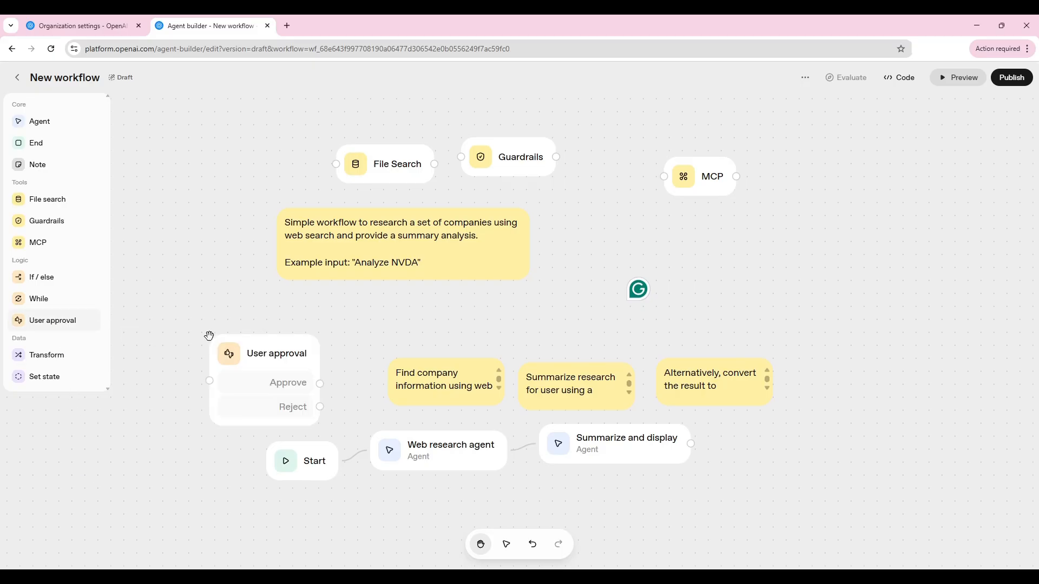
click(242, 330)
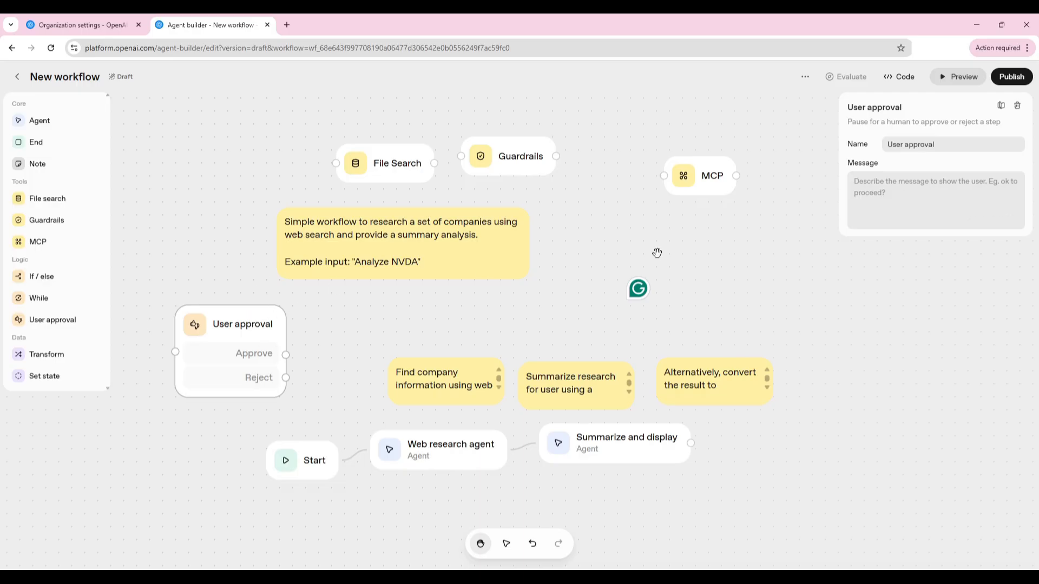
click(1017, 105)
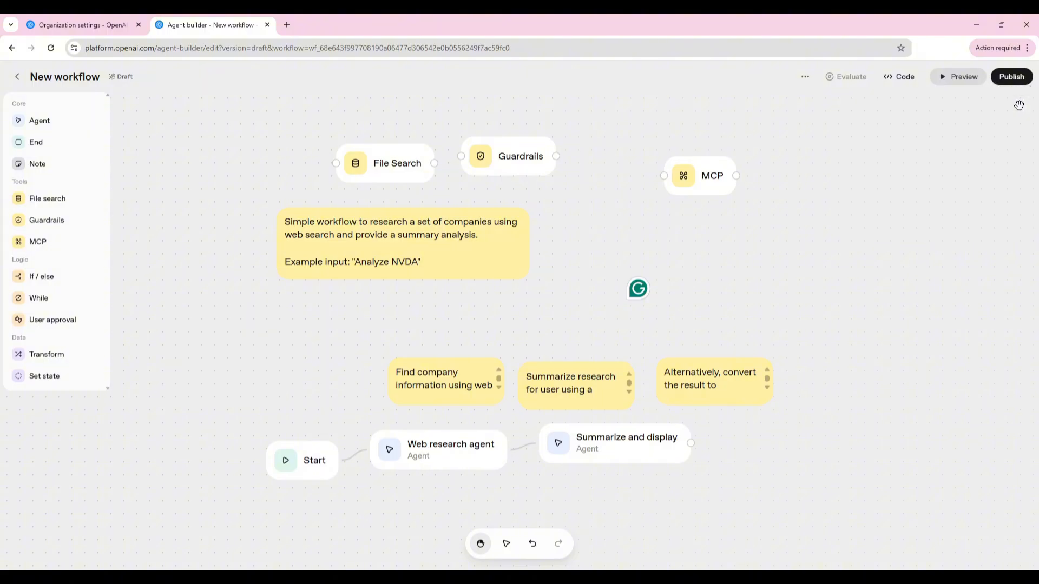
Delete the MCP and Guardrails nodes from the workflow canvas
click(693, 174)
click(1017, 106)
click(541, 169)
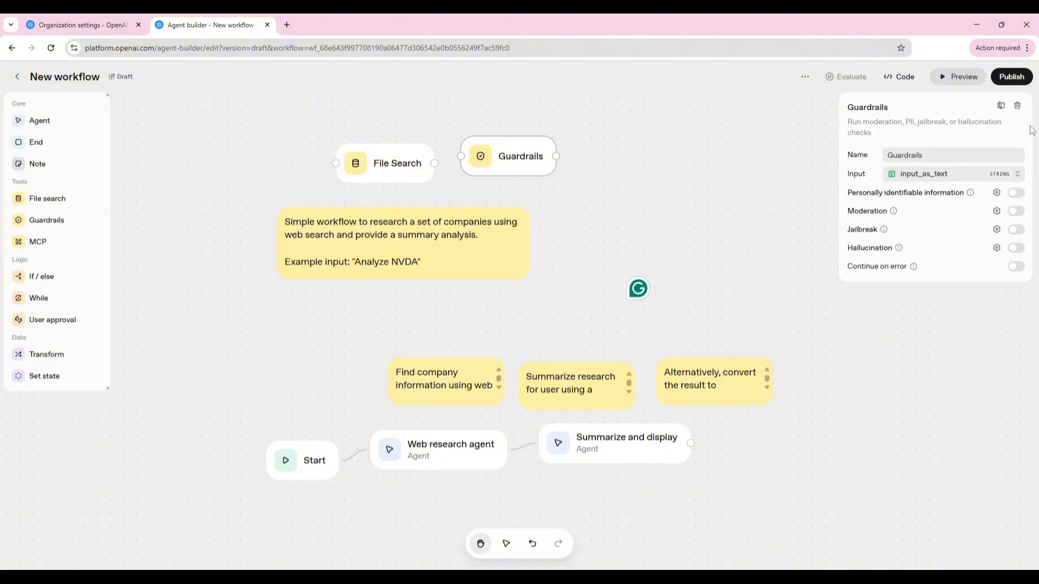
click(1017, 106)
Move the File Search node up, connect it to a new Transform node beside it, and view the Transform settings
drag(403, 173, 373, 160)
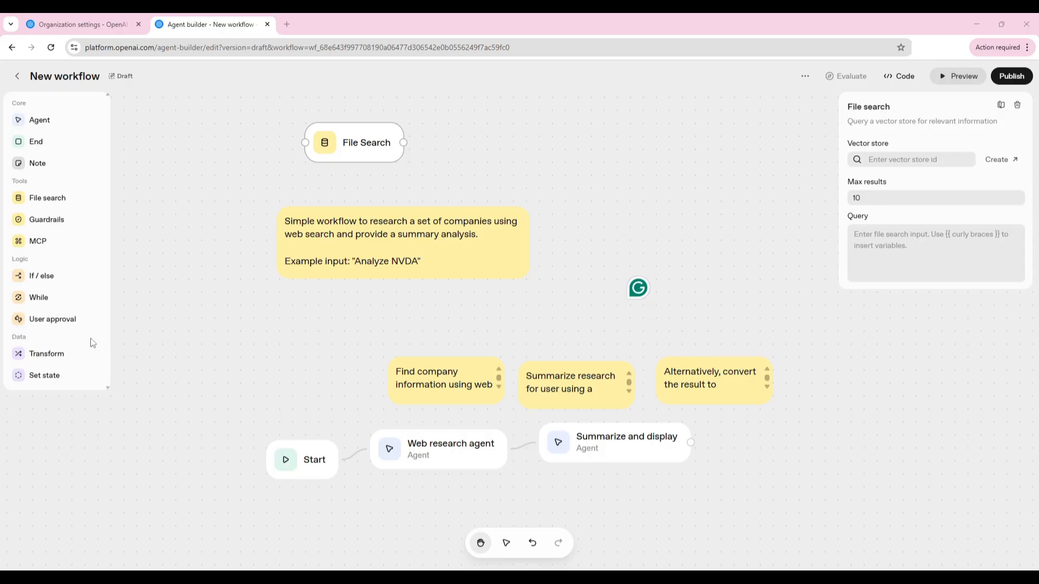
drag(46, 354, 487, 166)
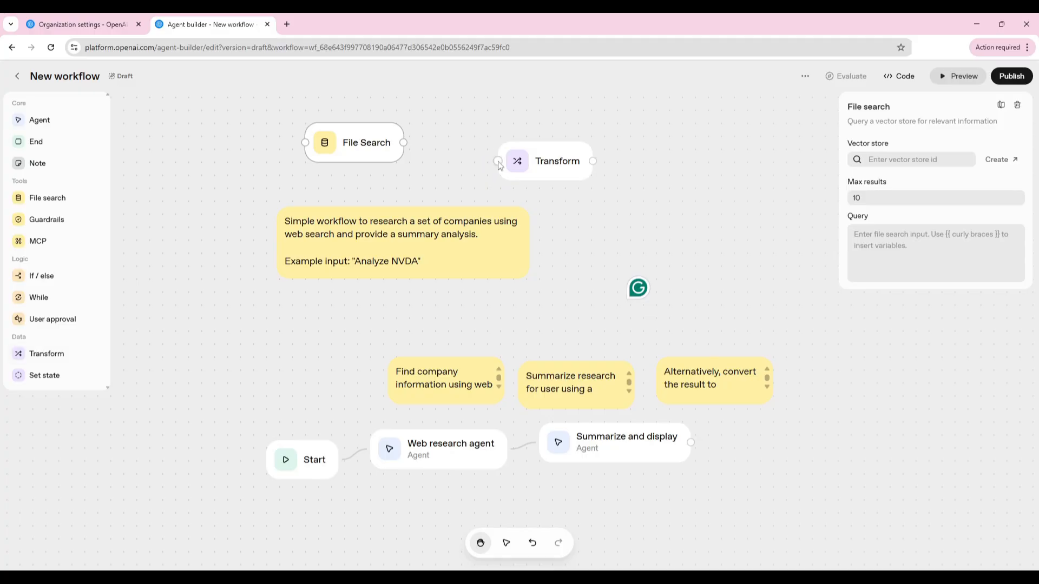
drag(403, 142, 524, 167)
click(546, 168)
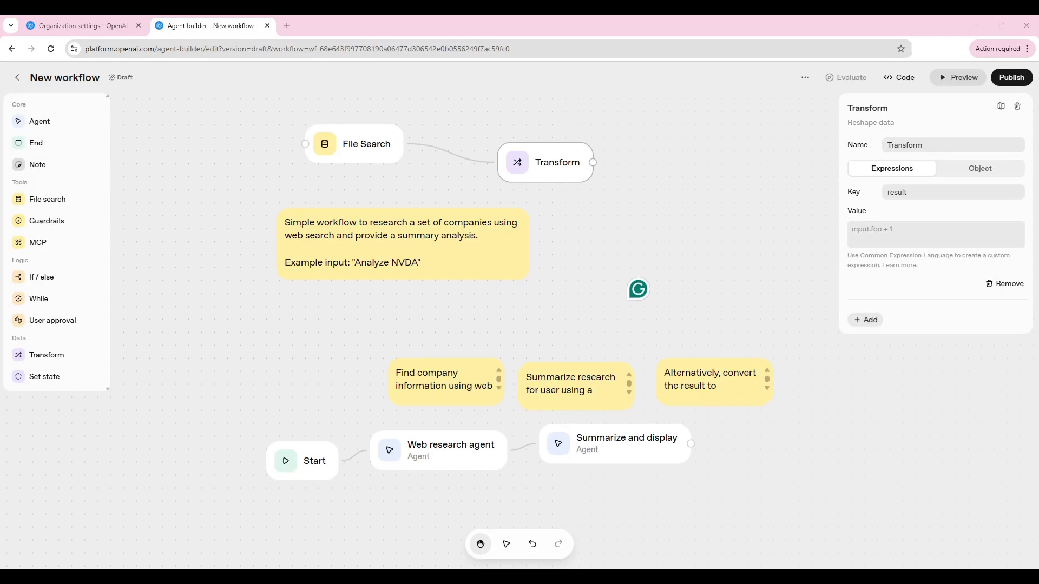
Add a Set state node to the right of the description note, view its settings, and delete it
drag(47, 377, 726, 245)
click(728, 245)
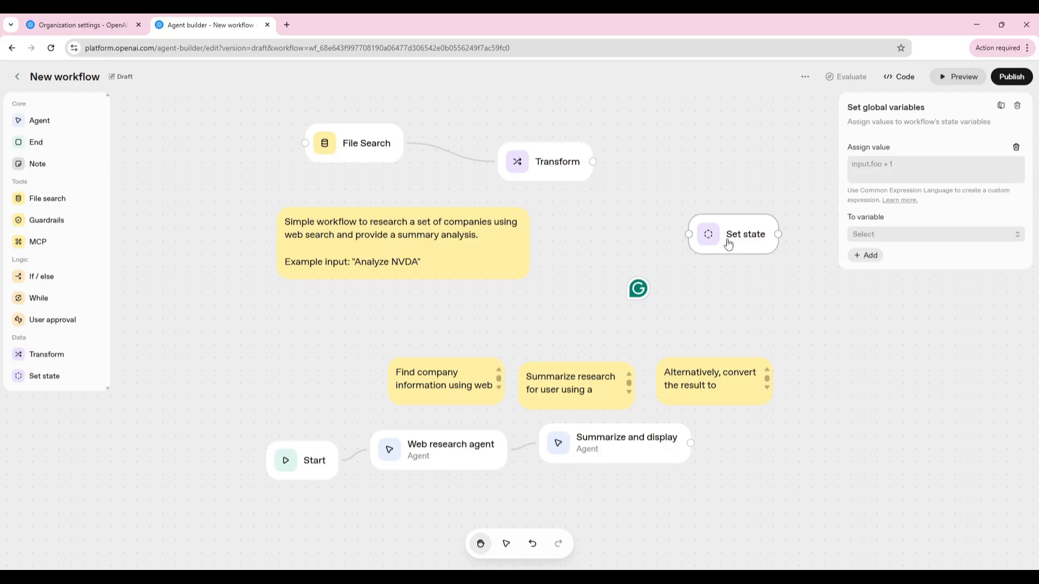
key(Delete)
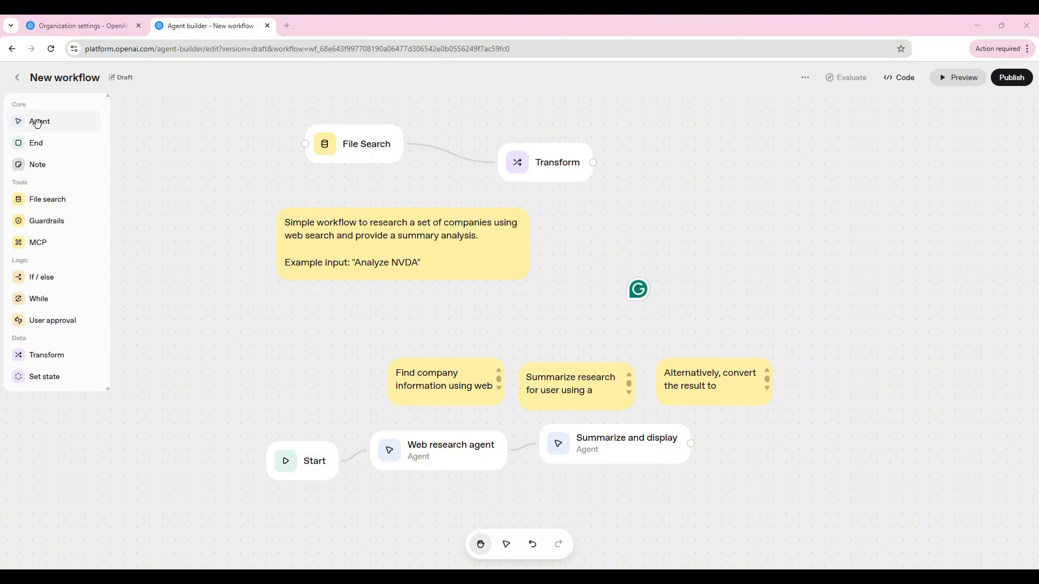
Add an Agent node after Transform, connect the two, and align them in a row with File Search
drag(38, 120, 692, 158)
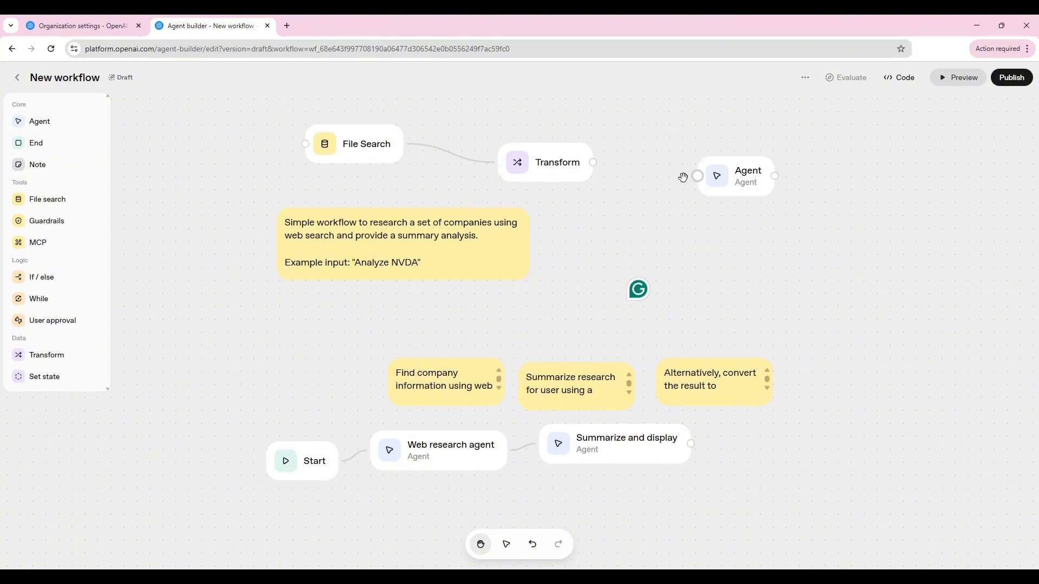
mouse_move(593, 162)
mouse_down()
mouse_move(698, 177)
mouse_move(725, 144)
mouse_up()
drag(536, 184, 537, 165)
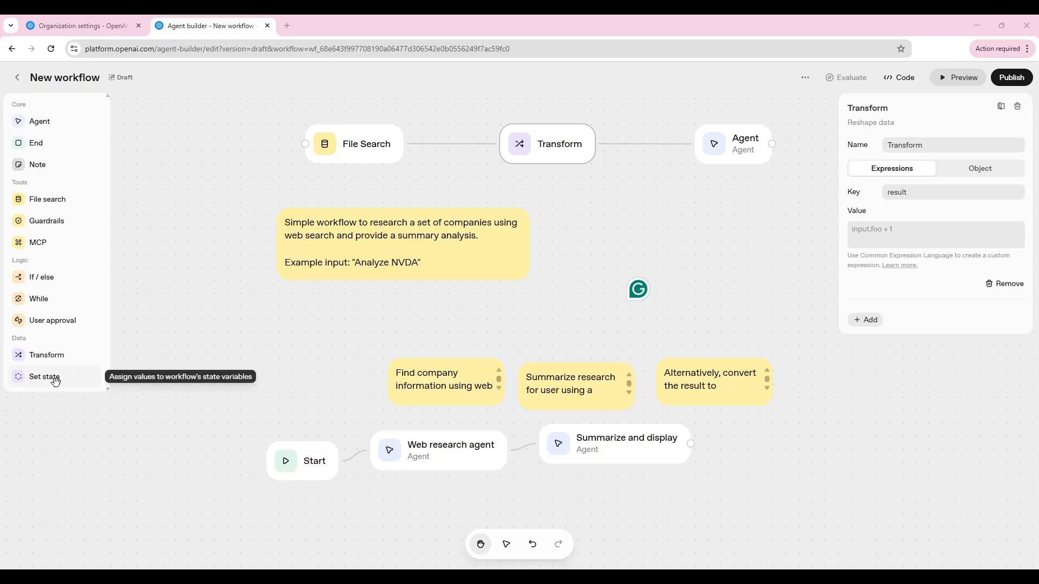
Replace the Agent node with a new Set state node connected after Transform, and center Transform between its neighbours
drag(53, 377, 237, 329)
click(259, 349)
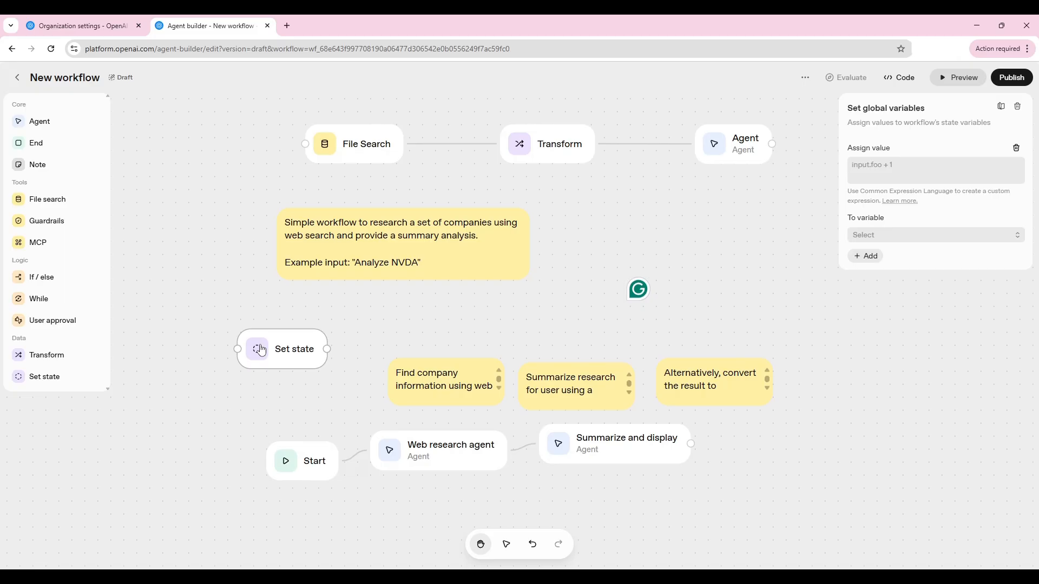
click(742, 157)
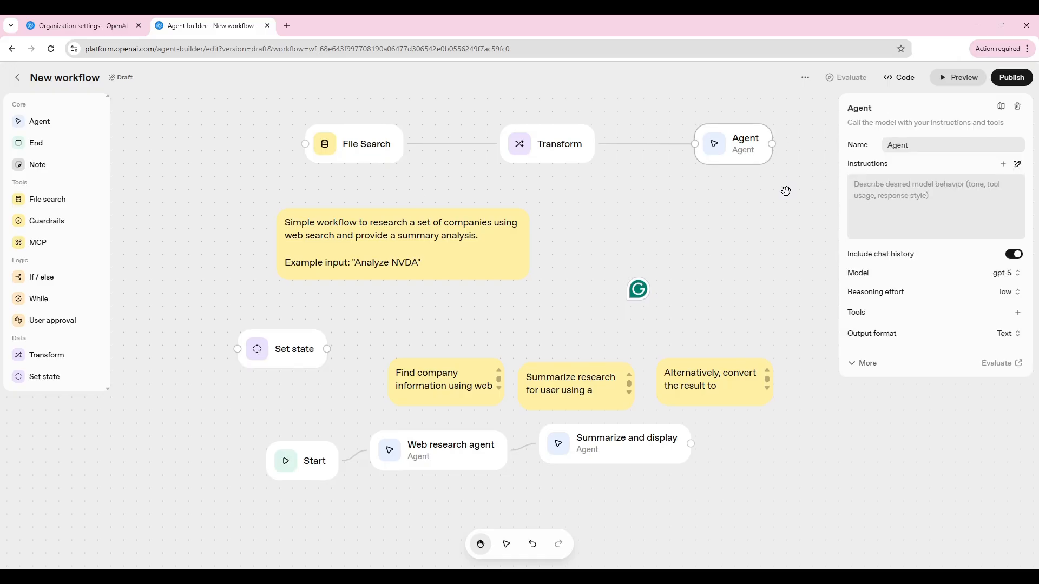
click(1017, 106)
drag(310, 352, 698, 158)
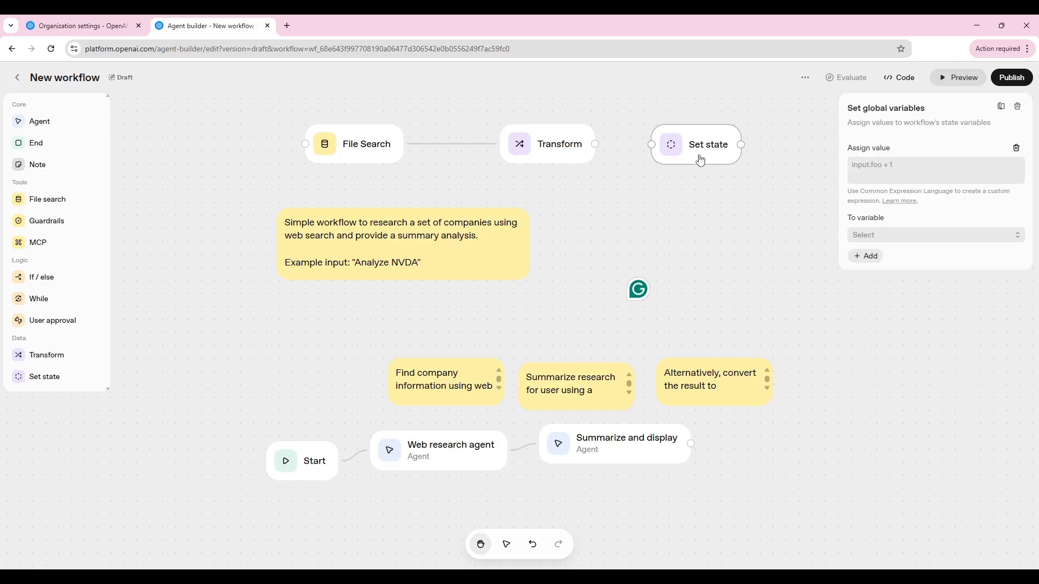
drag(595, 144, 739, 159)
drag(557, 156, 532, 155)
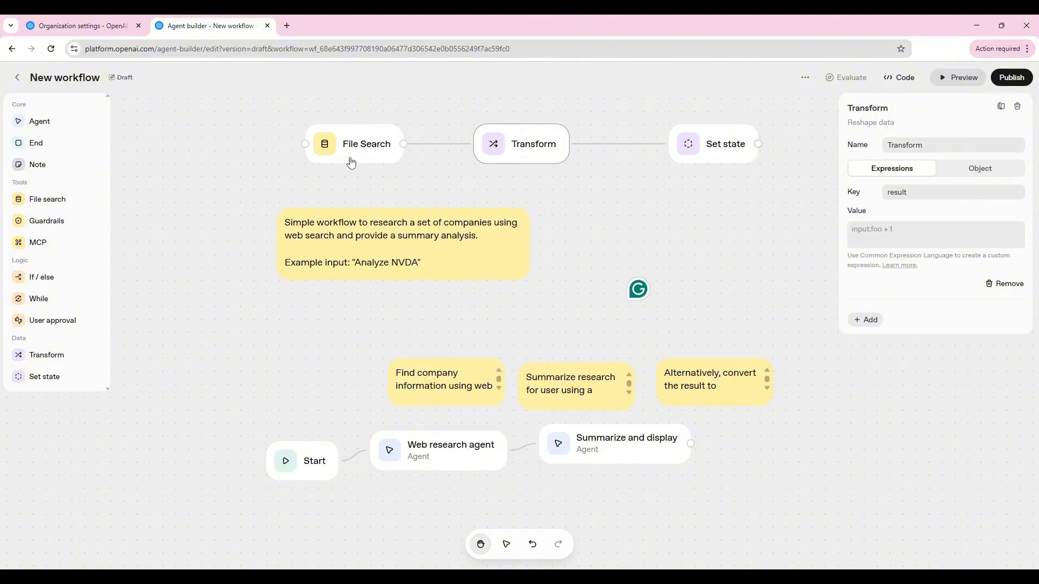
drag(540, 160, 554, 159)
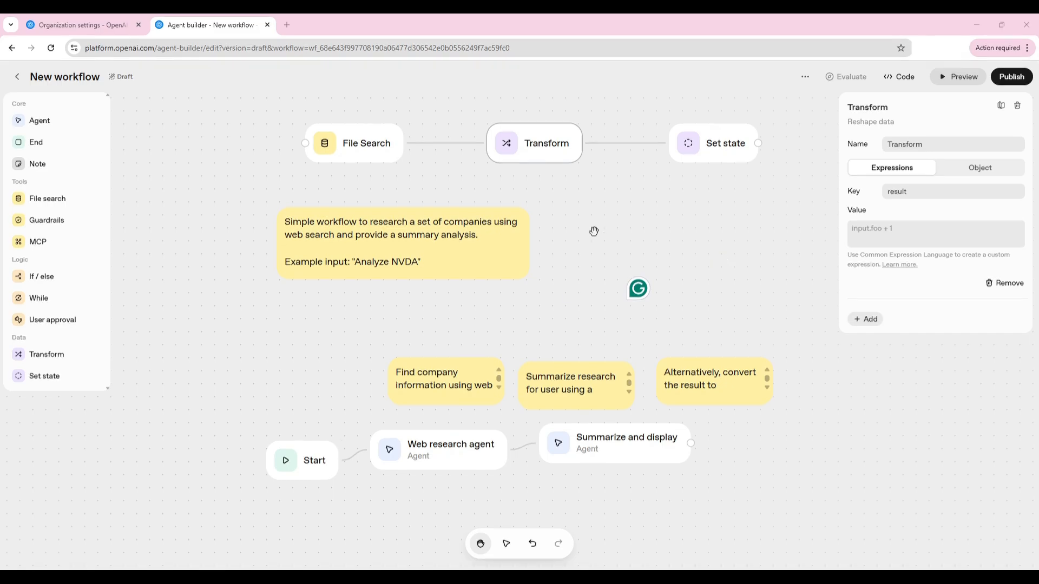
Delete the Set state, Transform and File Search nodes above the description note
click(682, 145)
click(1017, 105)
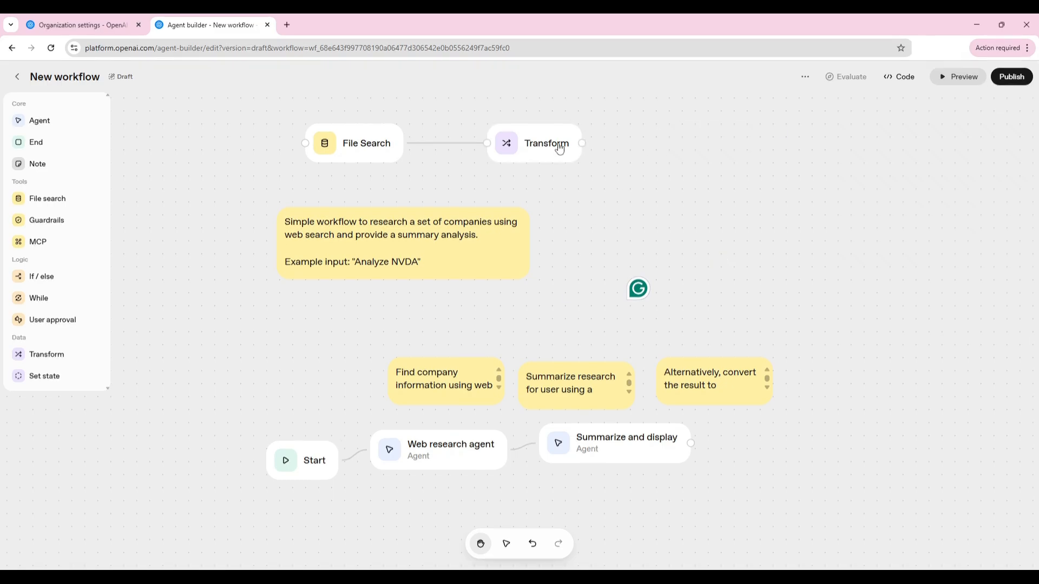
click(558, 149)
click(1017, 105)
click(360, 141)
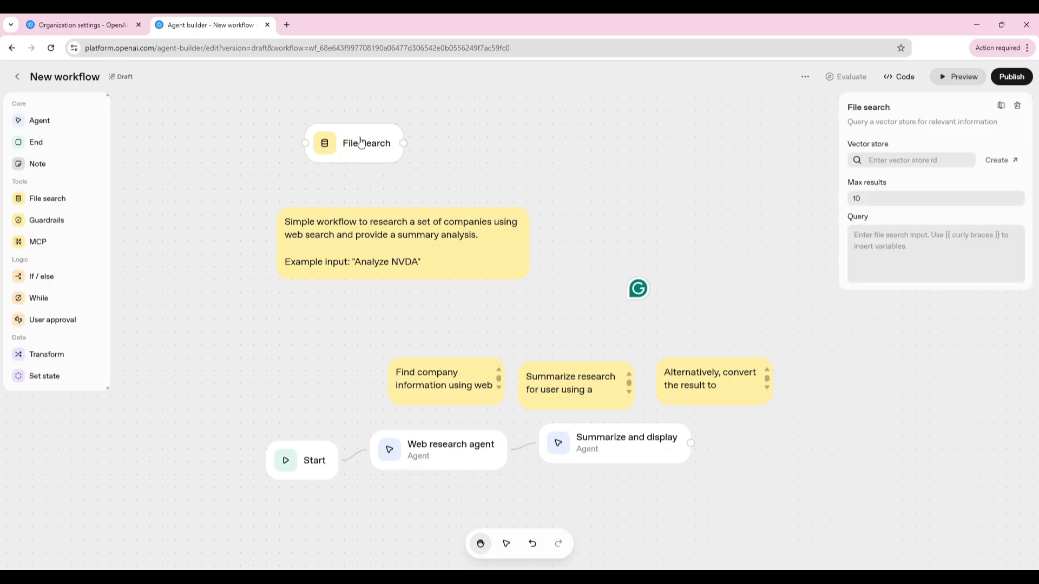
click(1017, 105)
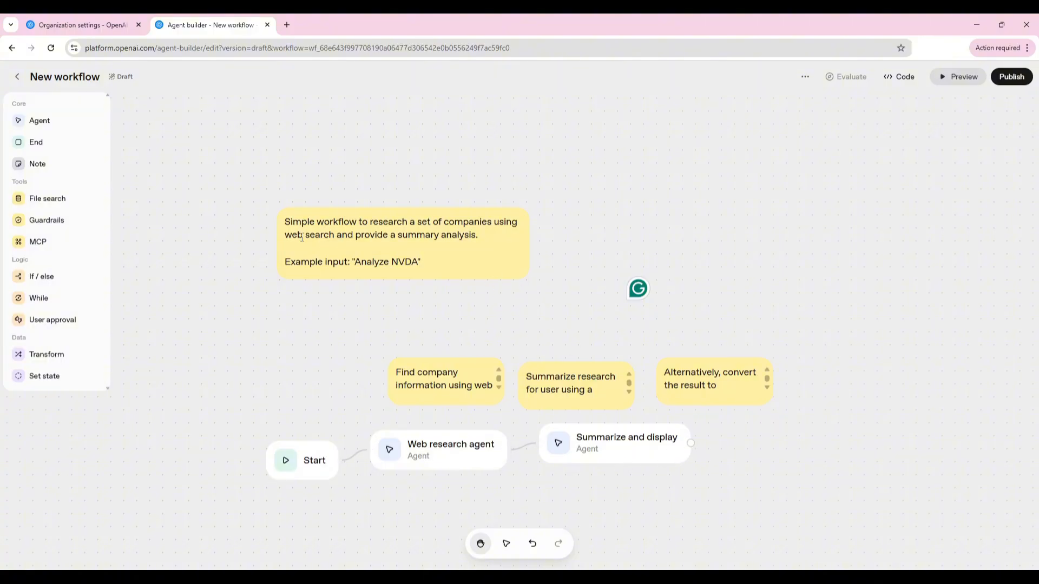
Read the workflow description note and enlarge the "Find company information using web search" note to show its full text
click(359, 233)
click(450, 251)
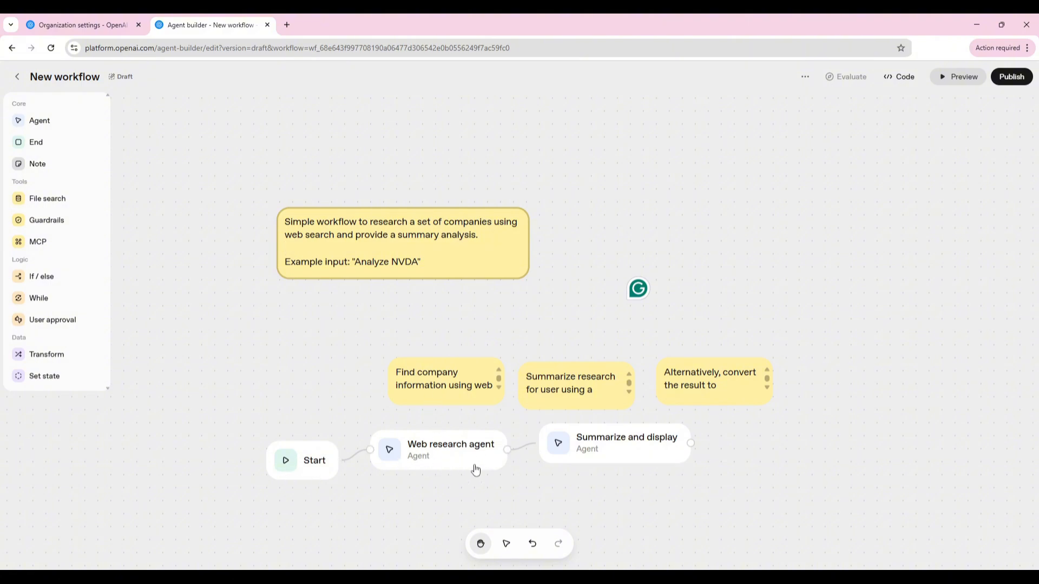
click(428, 396)
click(497, 388)
click(497, 388)
click(497, 388)
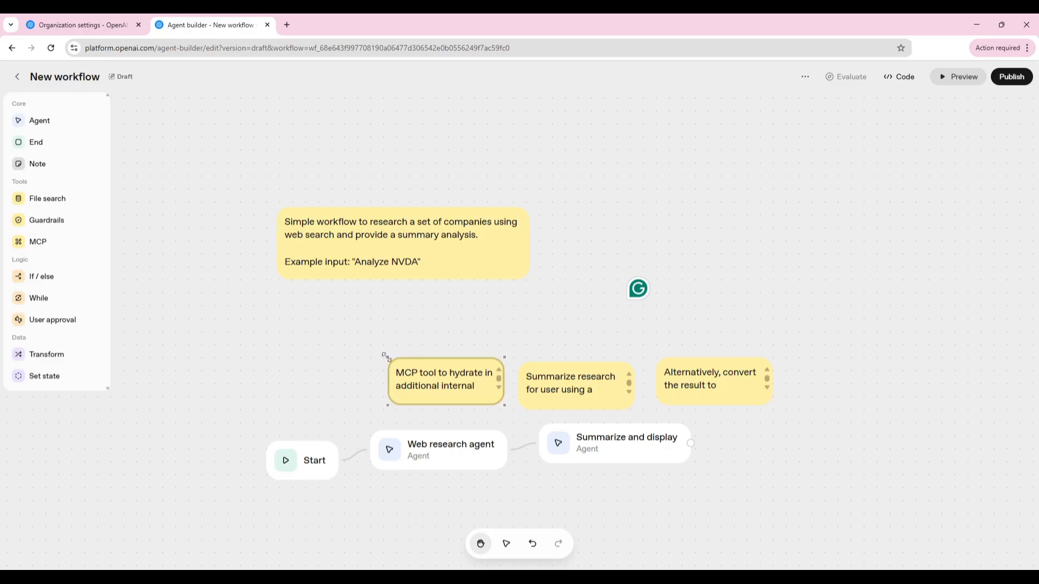
drag(385, 358, 210, 296)
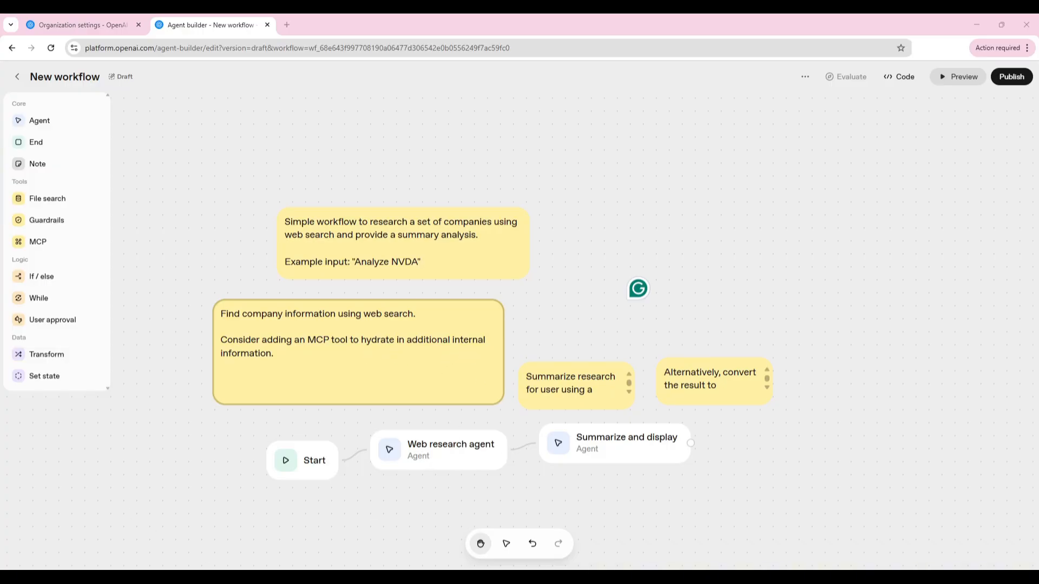
Enlarge the "Summarize research for user" note just enough to show its full text, undoing the first, larger resize
drag(573, 390, 592, 347)
click(601, 375)
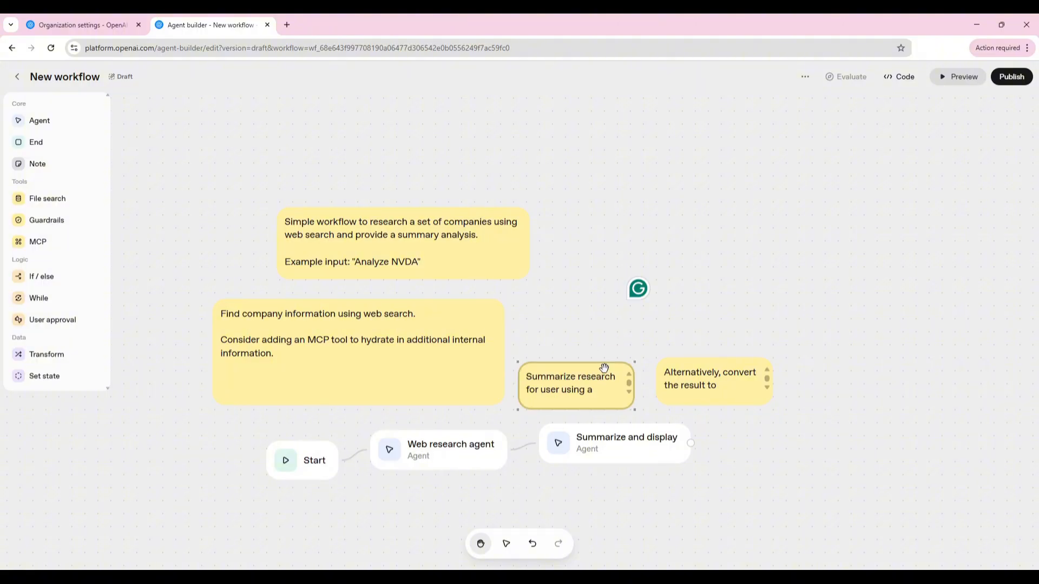
drag(634, 362, 670, 316)
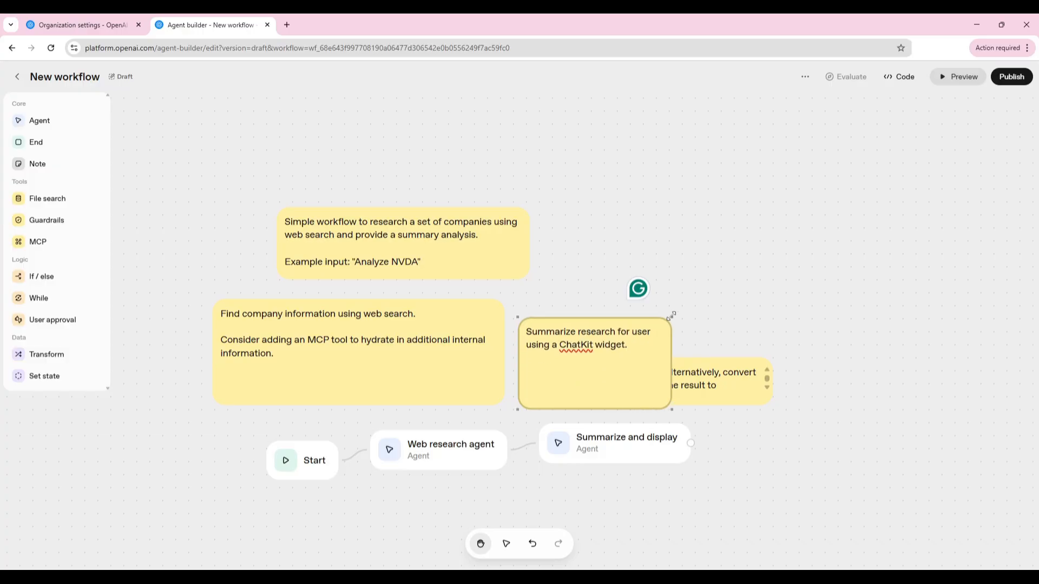
key(ctrl+z)
drag(634, 361, 642, 350)
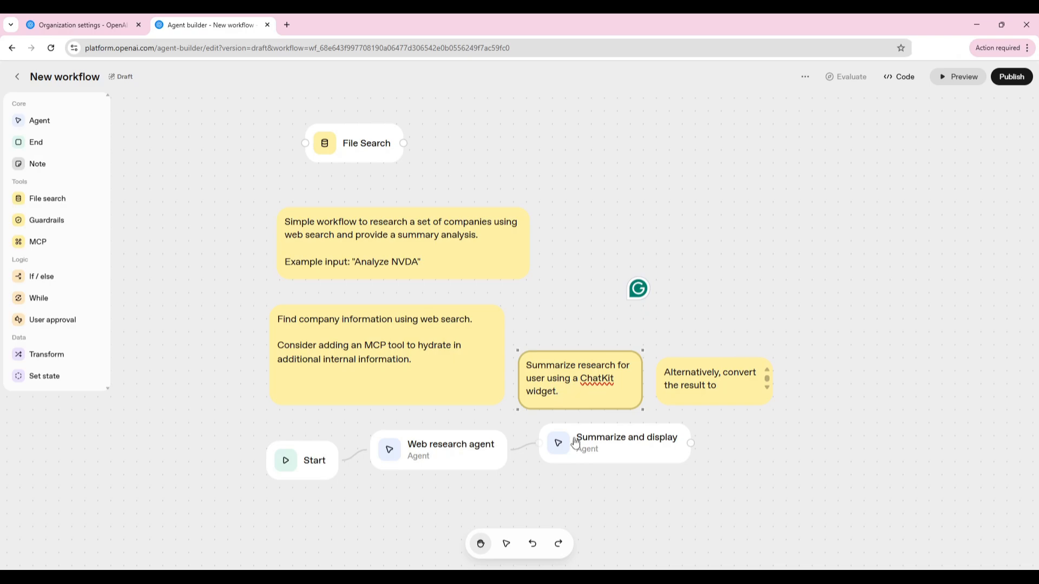
View the Summarize and display agent's settings and enlarge the "Alternatively, convert the result" note to show its full text
click(626, 458)
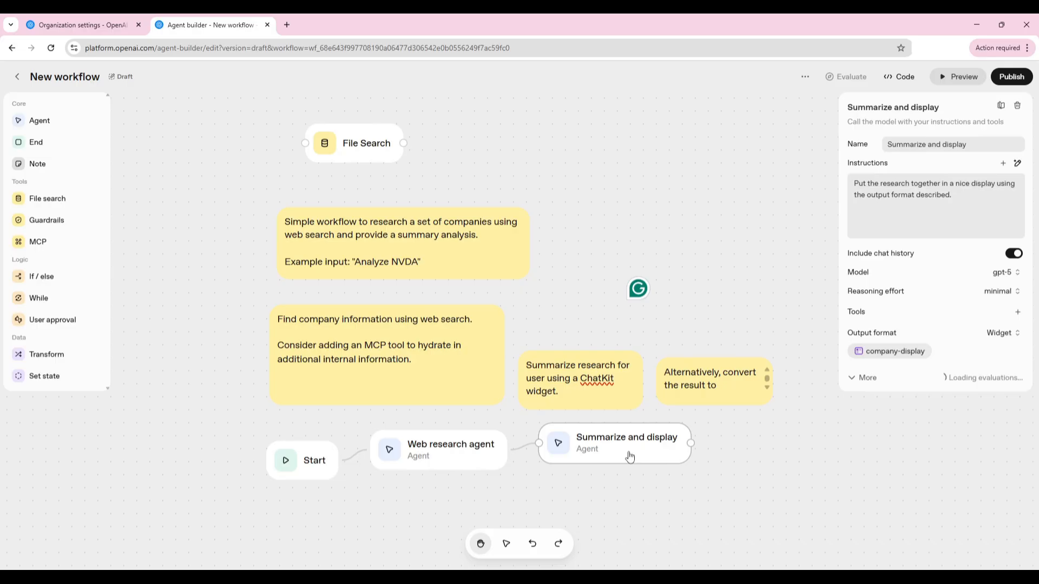
click(723, 394)
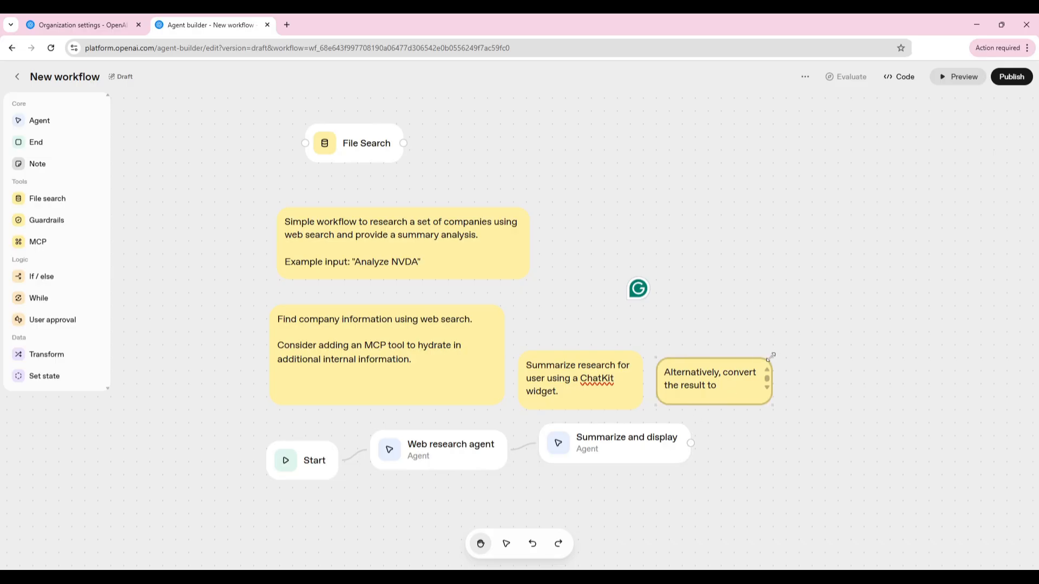
drag(772, 356, 814, 324)
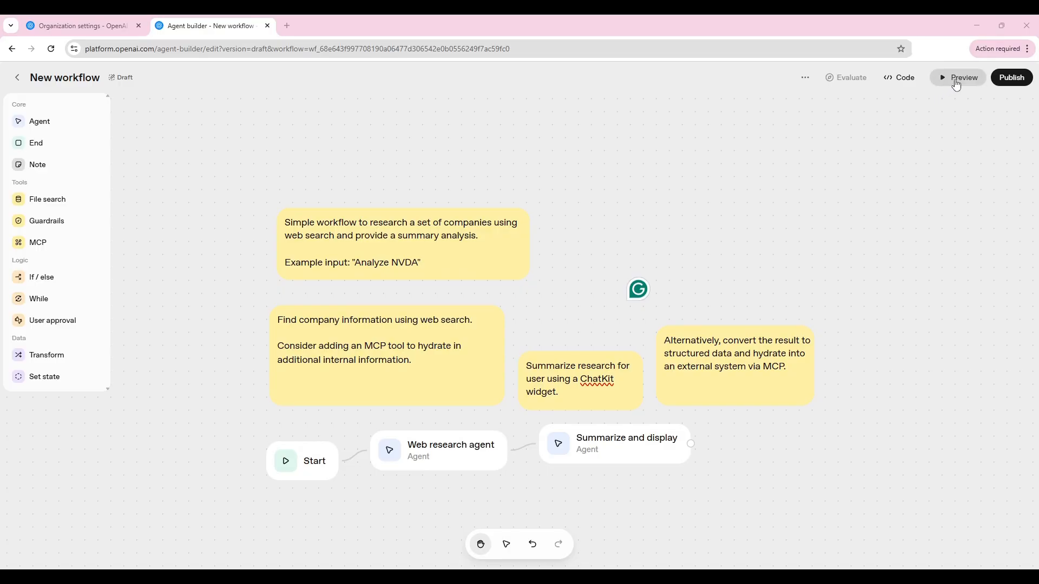
Preview the workflow, test it with the message "Analyze Tesla", and read through the output of both agents
click(956, 81)
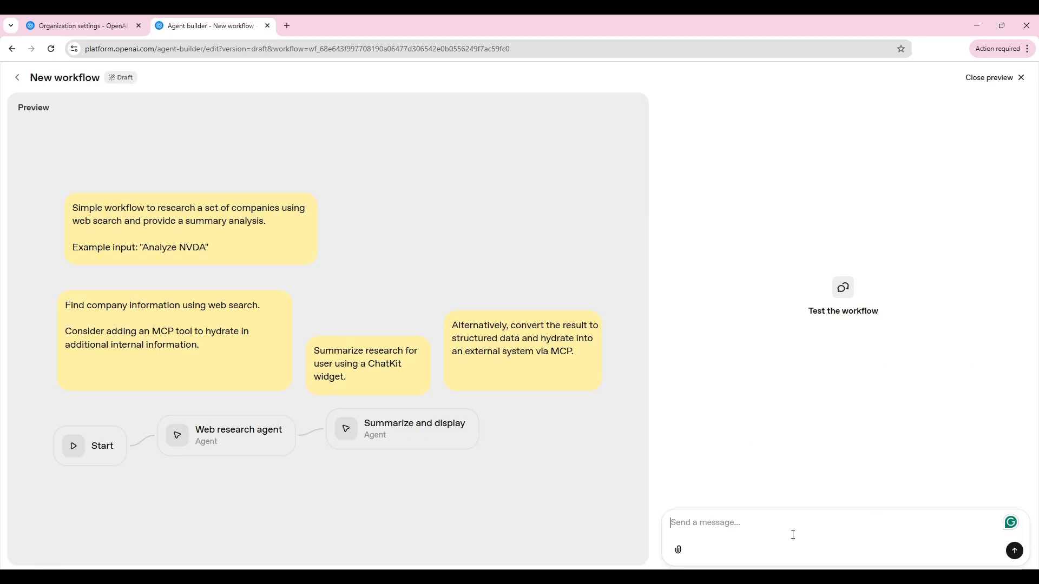
text(Analyze Tesla)
key(Return)
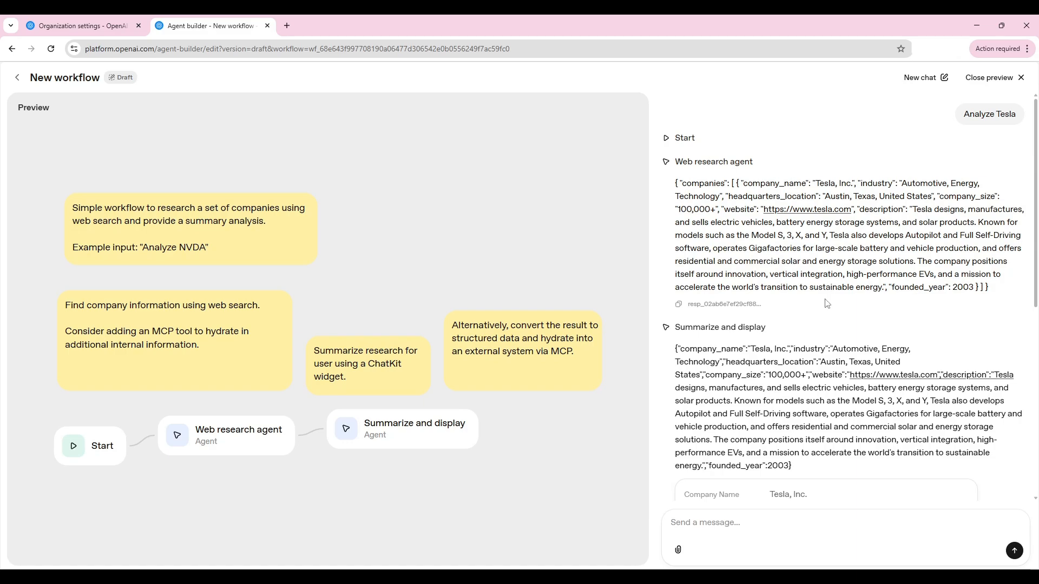
scroll(774, 318, down, 2)
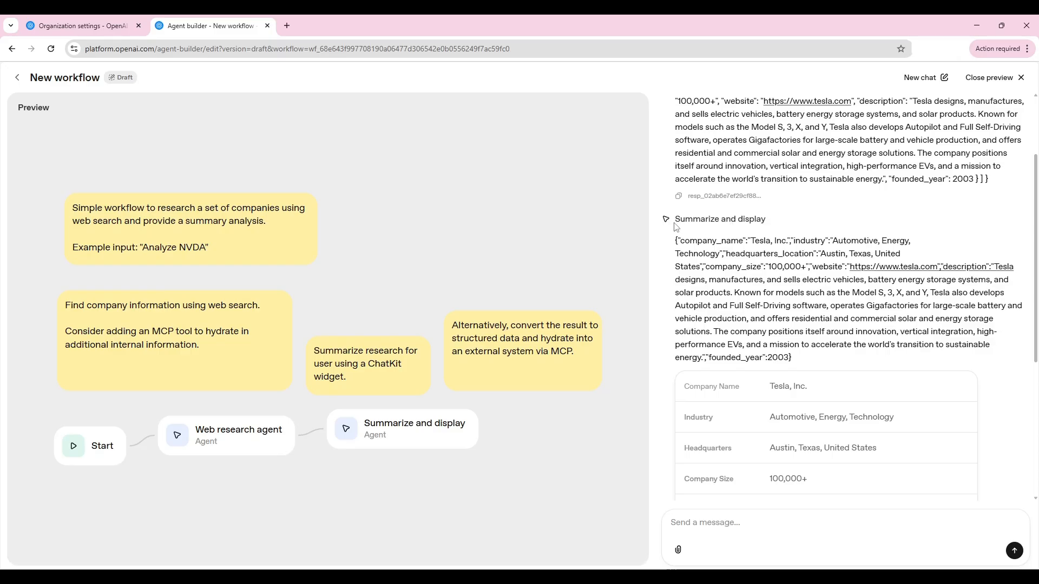
scroll(715, 230, down, 1)
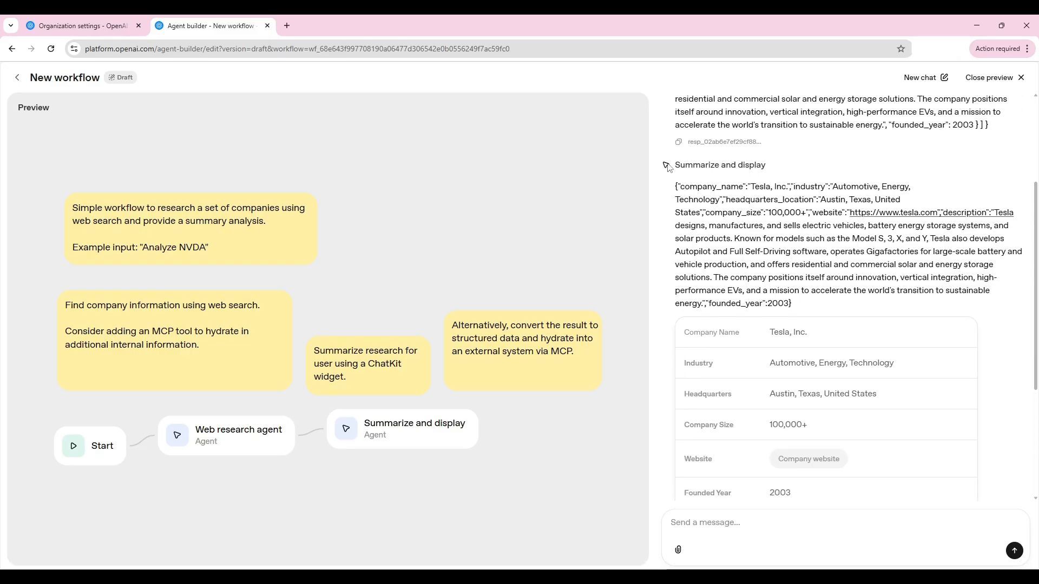
scroll(721, 181, down, 1)
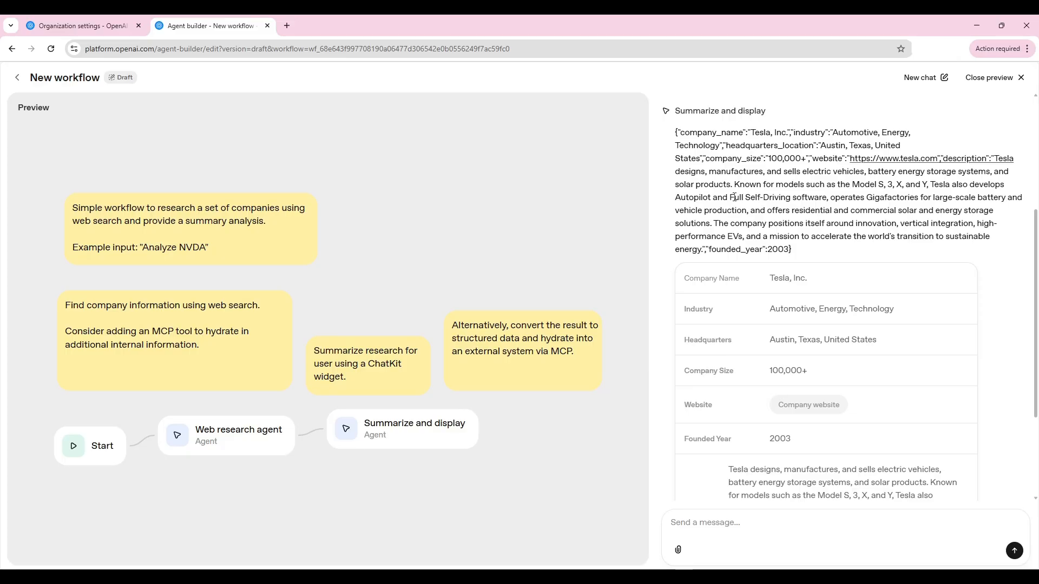
scroll(844, 201, down, 2)
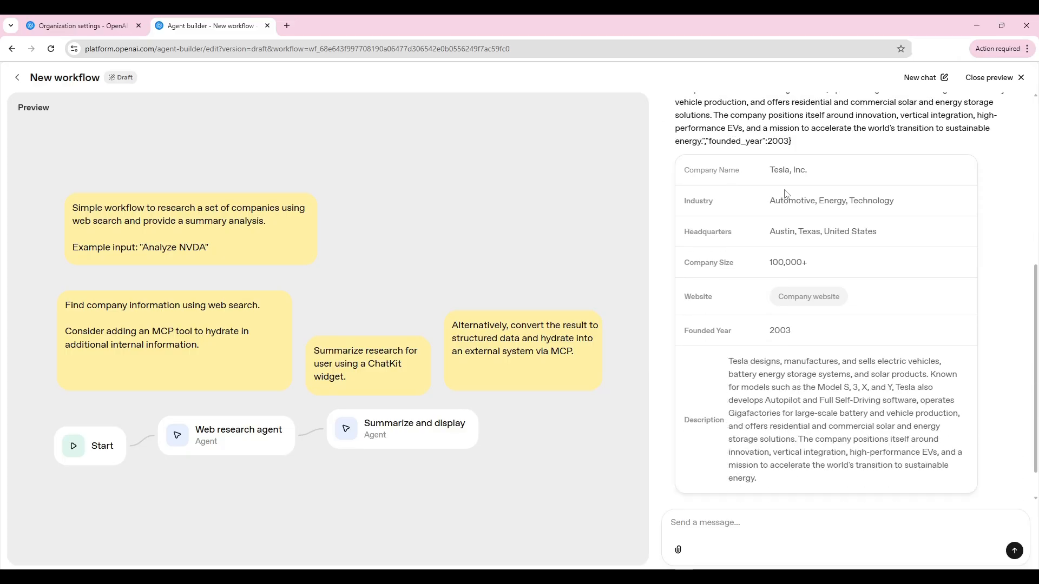